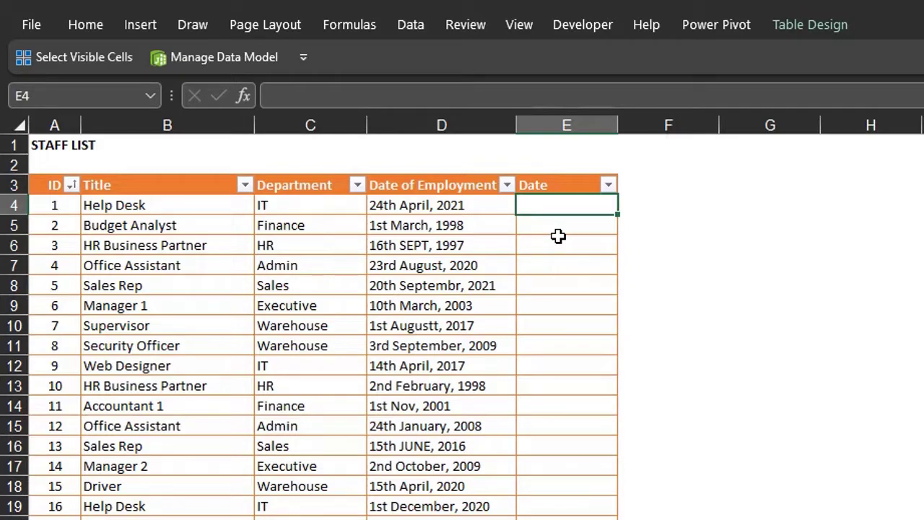
Enter the sample dates 24 April 2021 and 1 Mar 1998 in E4 and E5, and Flash Fill the rest of the Date column
type("24 April")
type(" 2021")
key("Return")
type("1 Mar 1998")
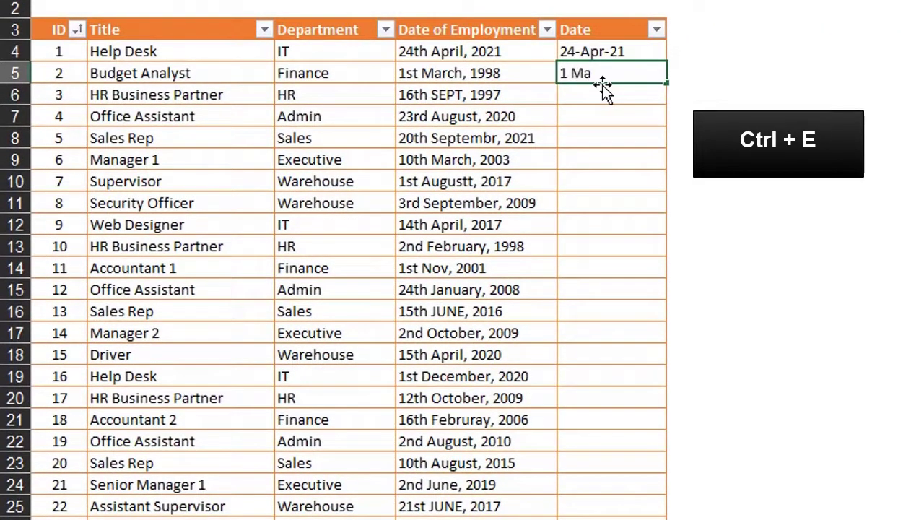
key("Return")
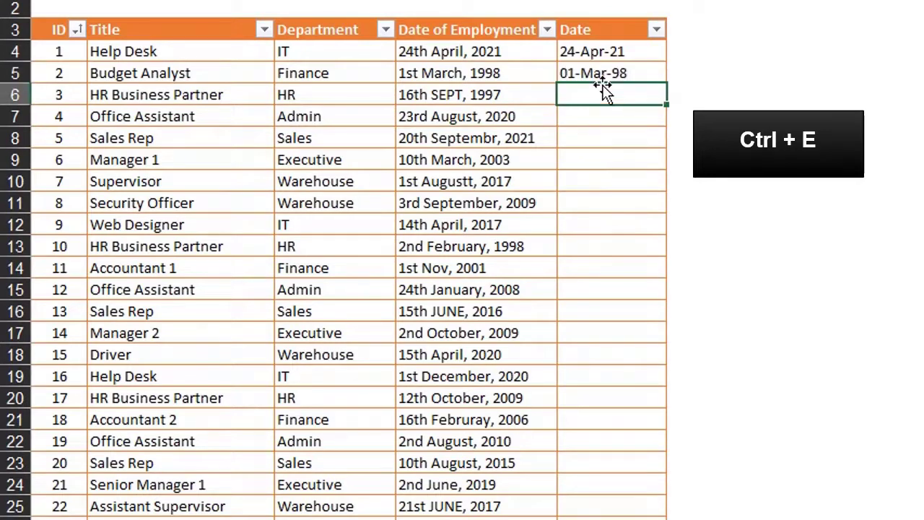
key("ctrl+e")
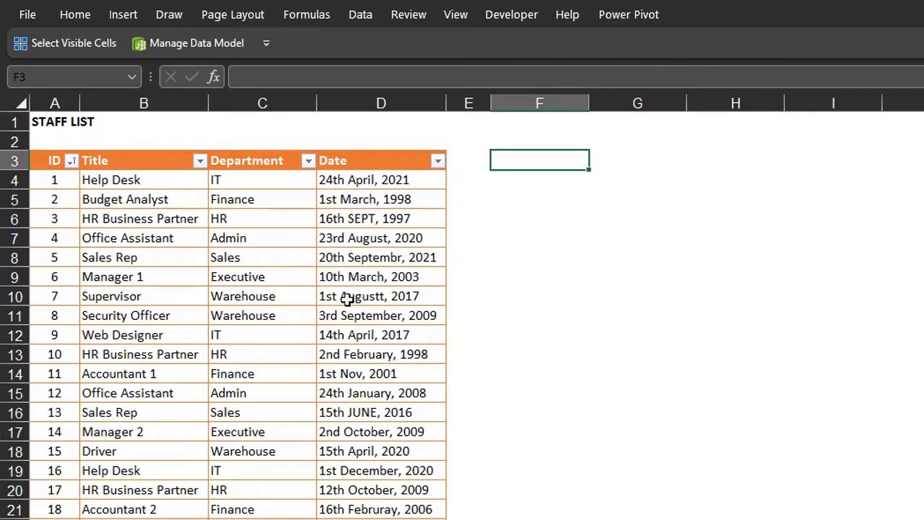
Load the staff list table into the Power Query Editor and remove the automatic Changed Type step
right_click(332, 290)
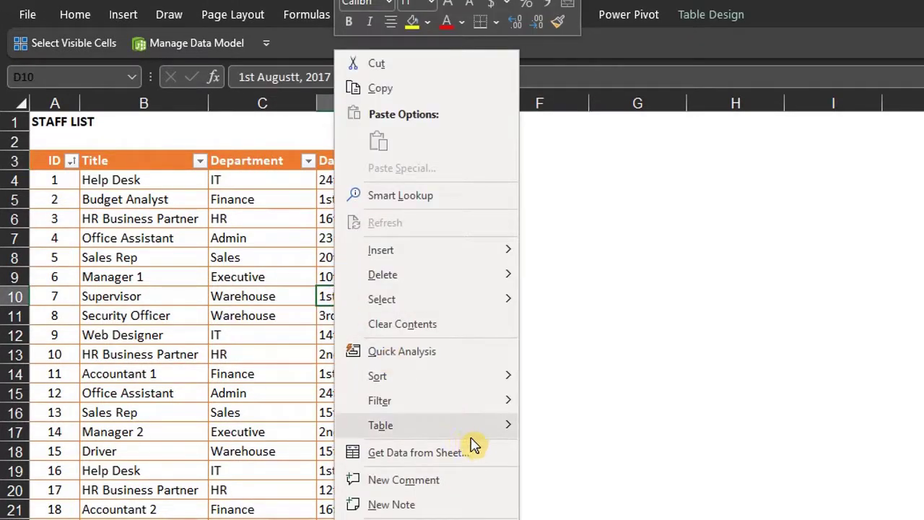
left_click(478, 457)
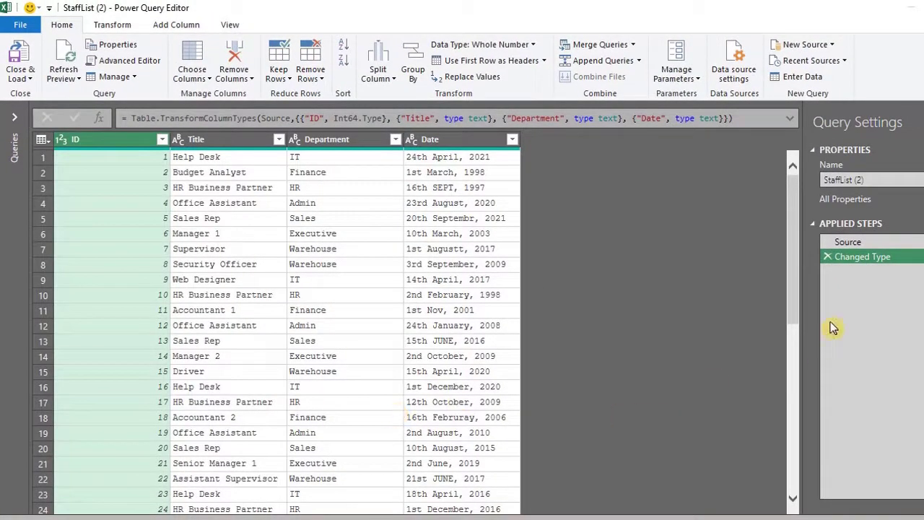
left_click(832, 261)
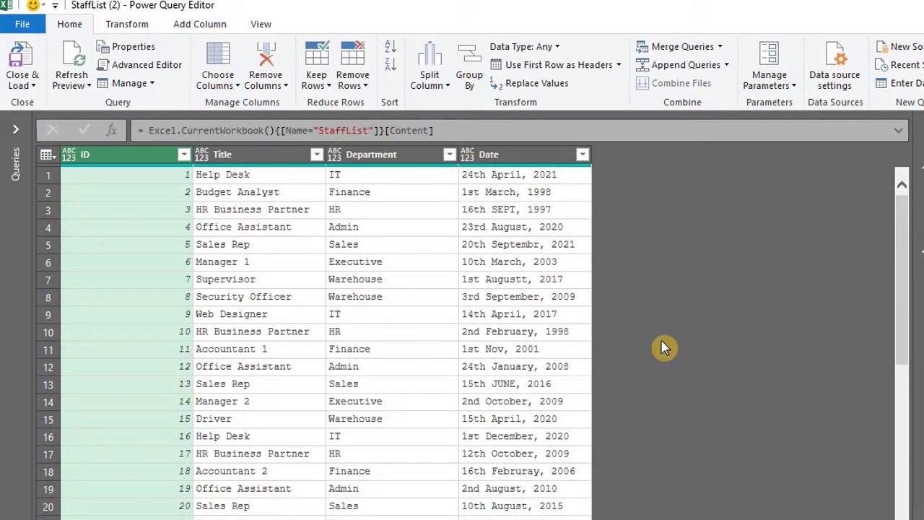
Start a new column from examples using only the Date column as its source
left_click(528, 156)
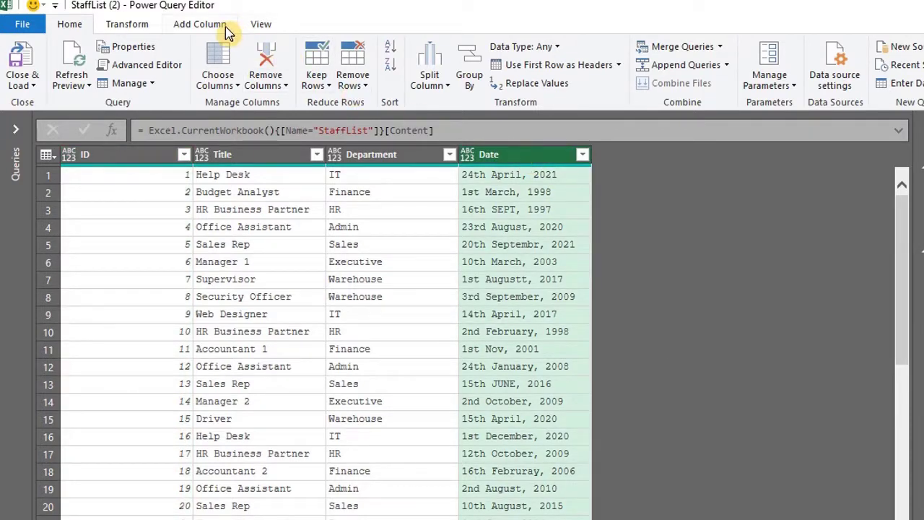
left_click(199, 24)
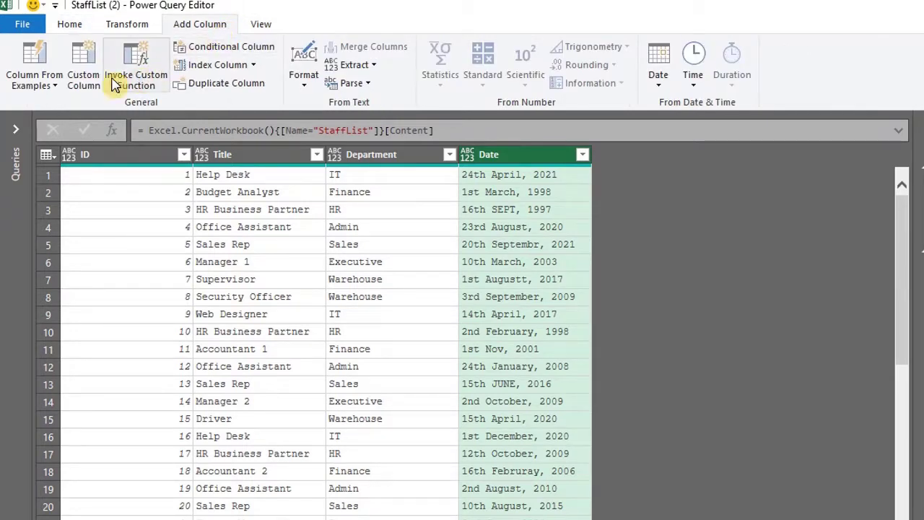
left_click(56, 86)
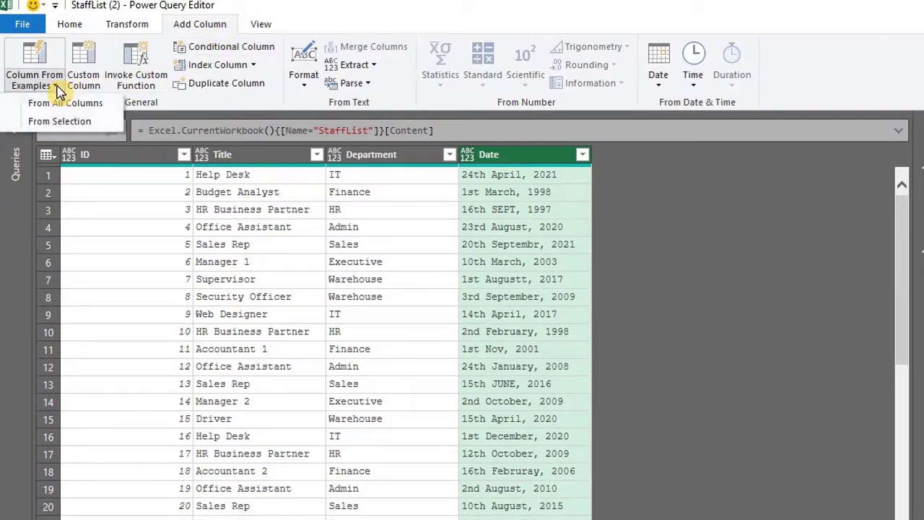
left_click(87, 123)
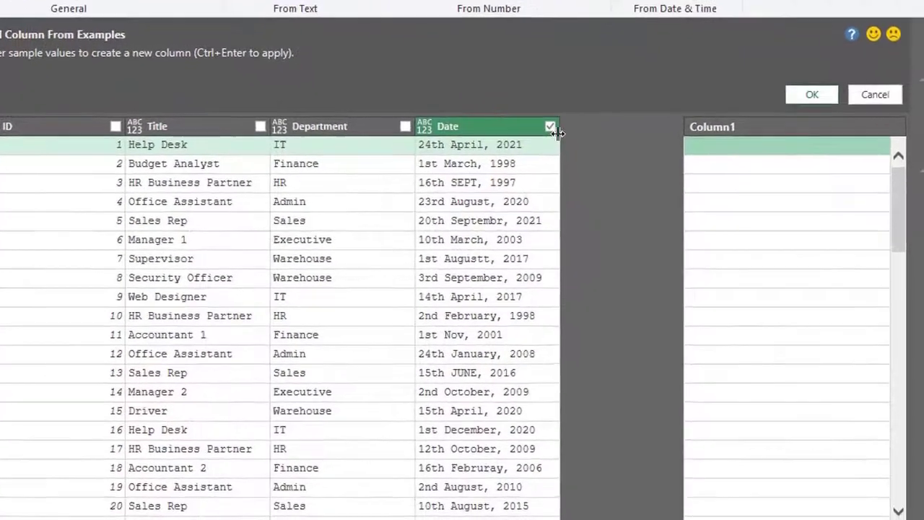
left_click(549, 127)
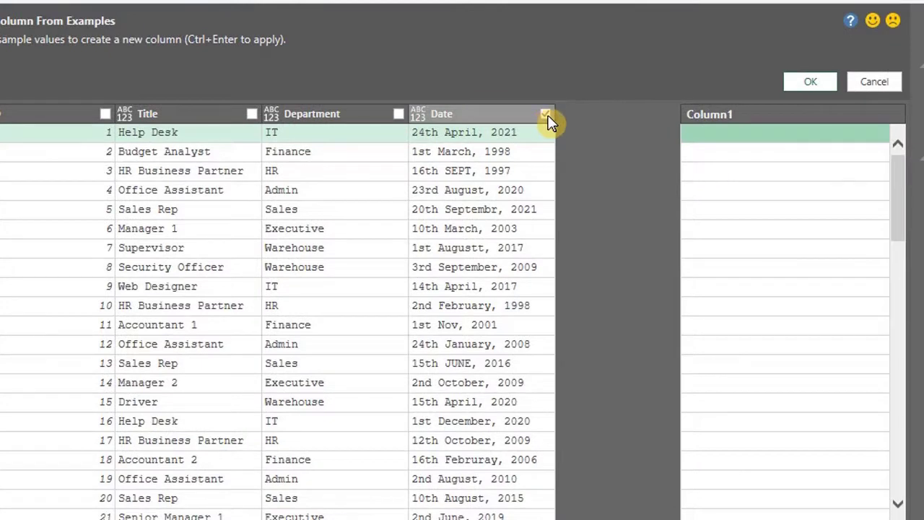
left_click(546, 115)
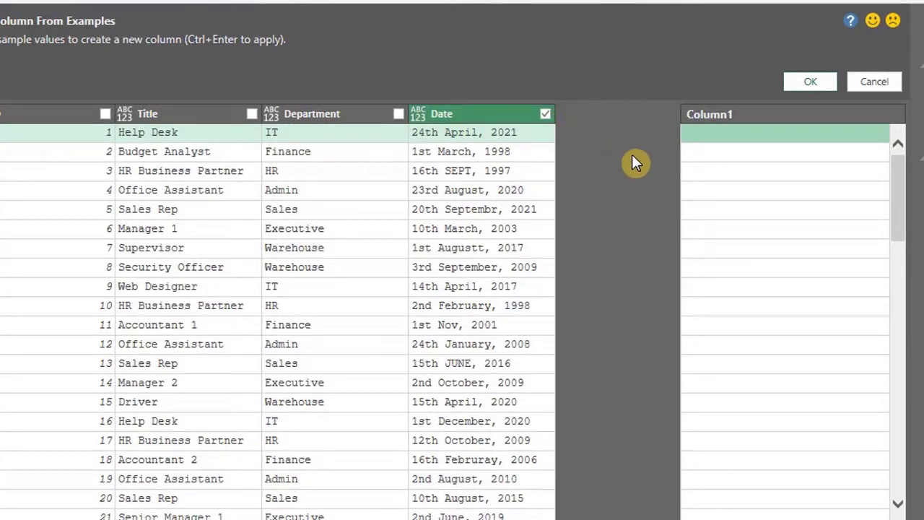
Create the example-based column from 24 Apr 2021, 1 Mar 1998 and 16 Sep 1997, and view its full formula
left_click(841, 132)
type("24 Apr ")
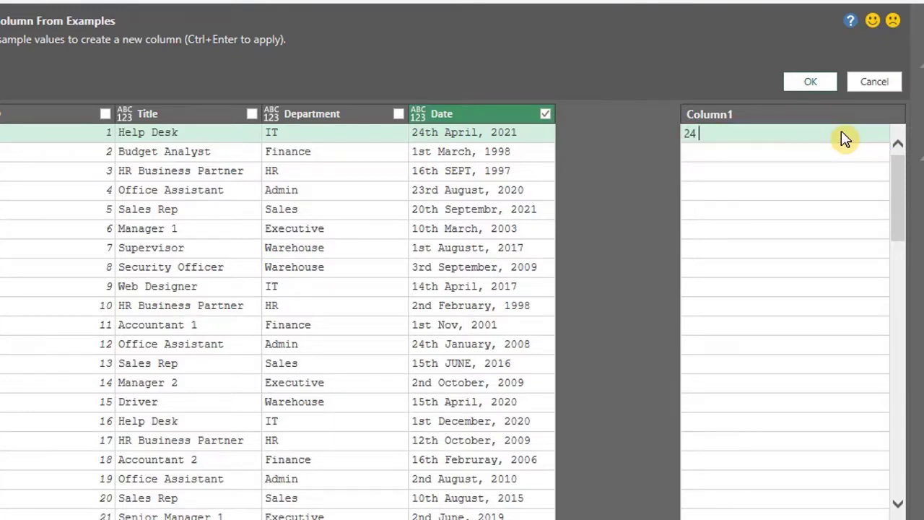
type("2021")
key("Return")
type("1 Mar 1998")
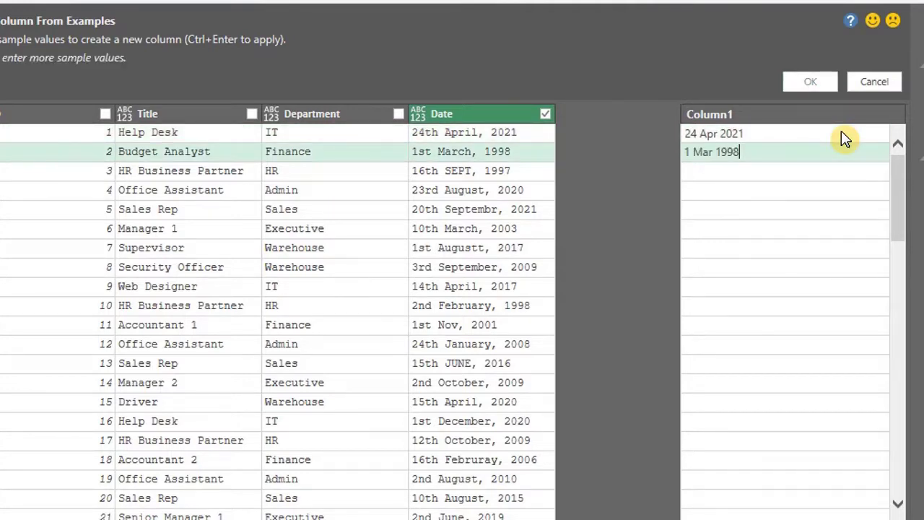
key("Return")
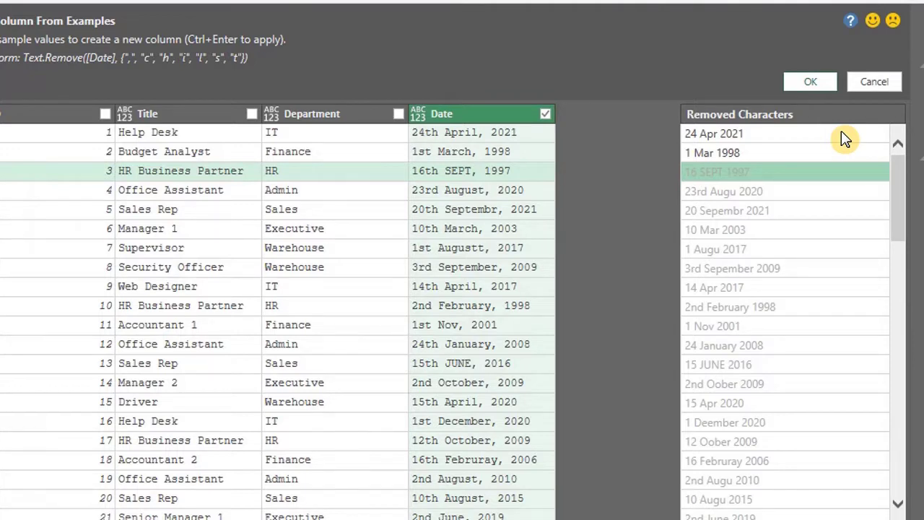
type("16 S")
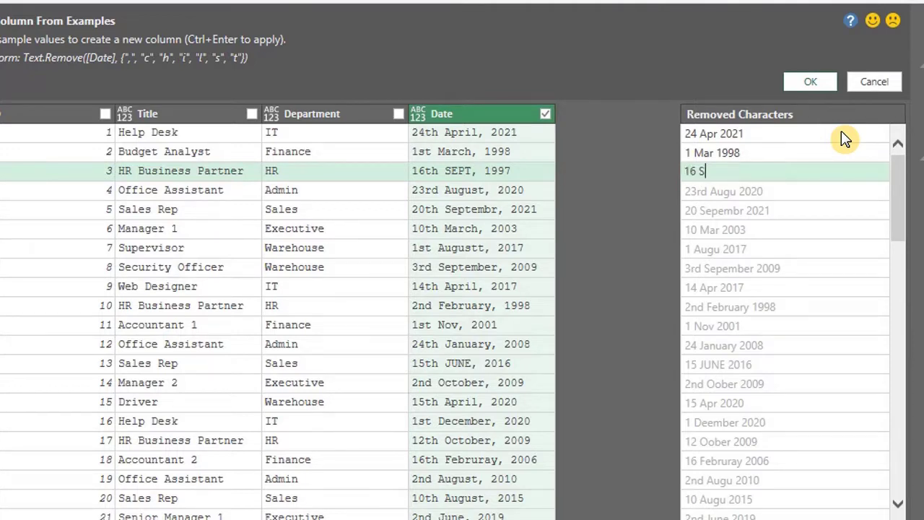
type("ep 1997")
key("Return")
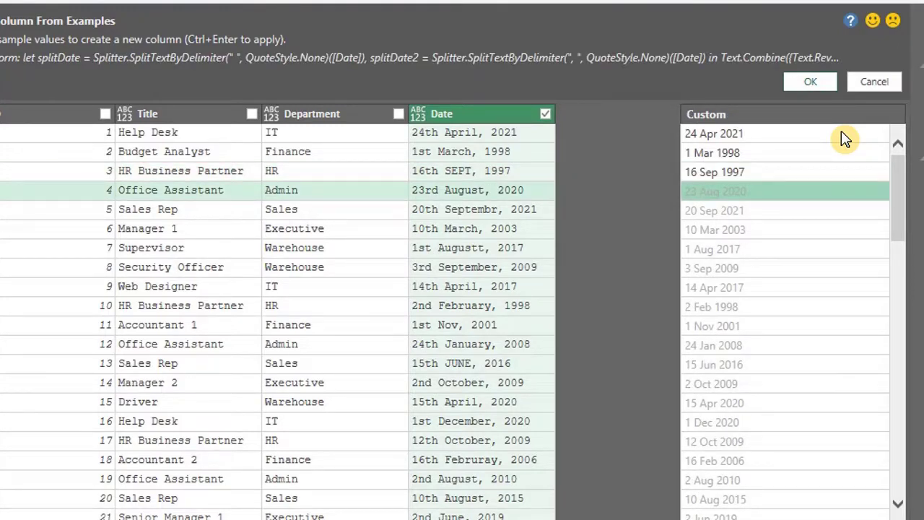
key("ctrl+Return")
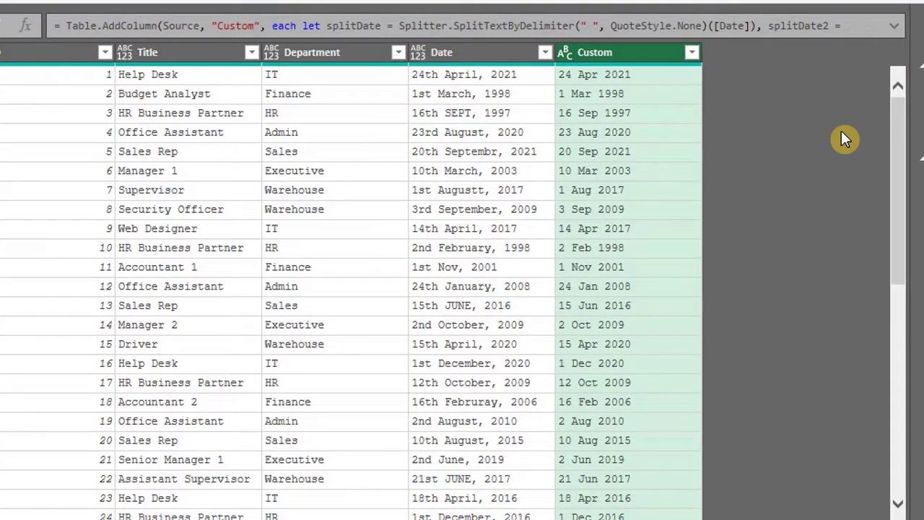
left_click(895, 30)
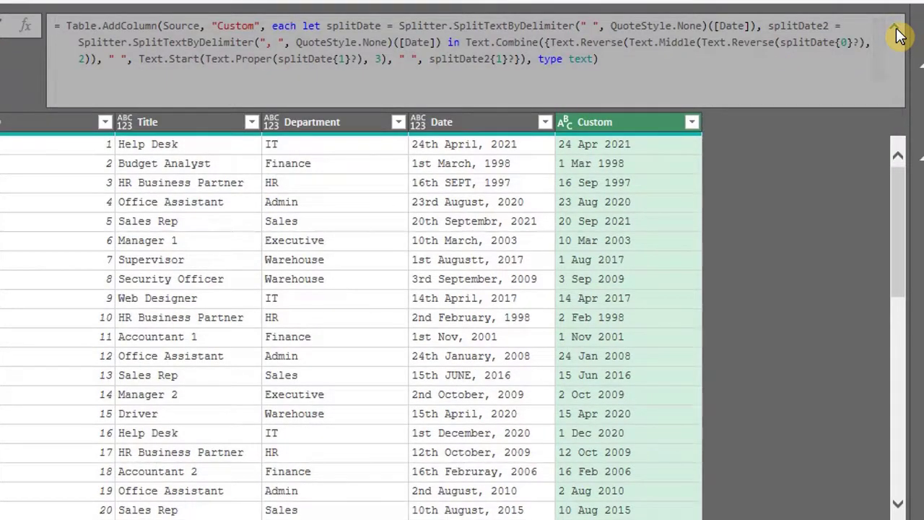
left_click(895, 32)
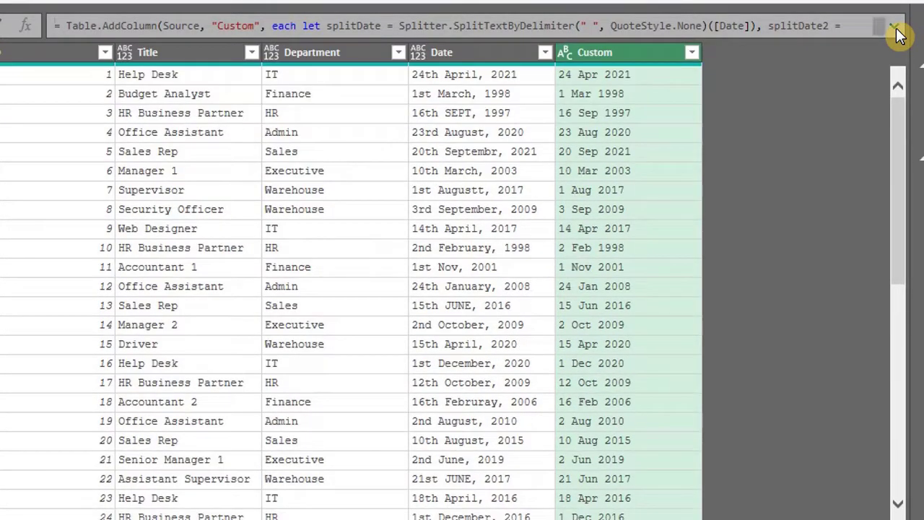
Remove the original text Date column from the query
right_click(482, 62)
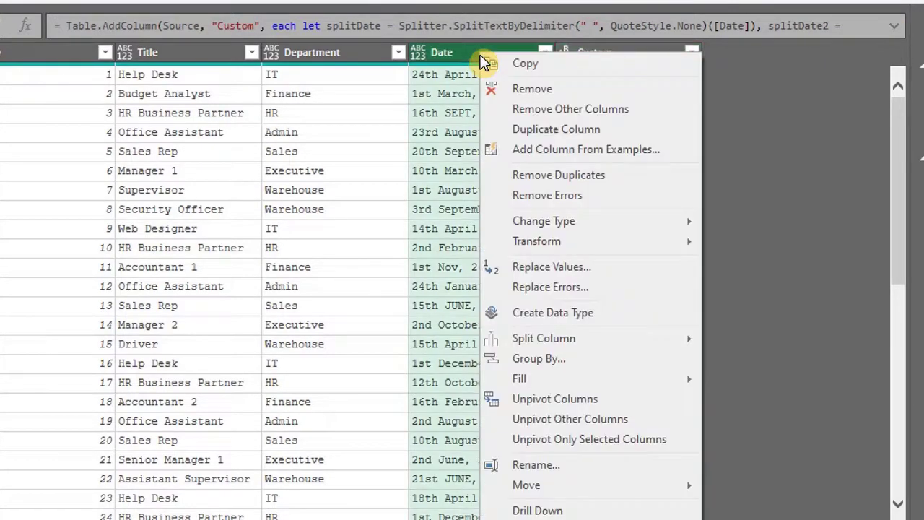
key("Escape")
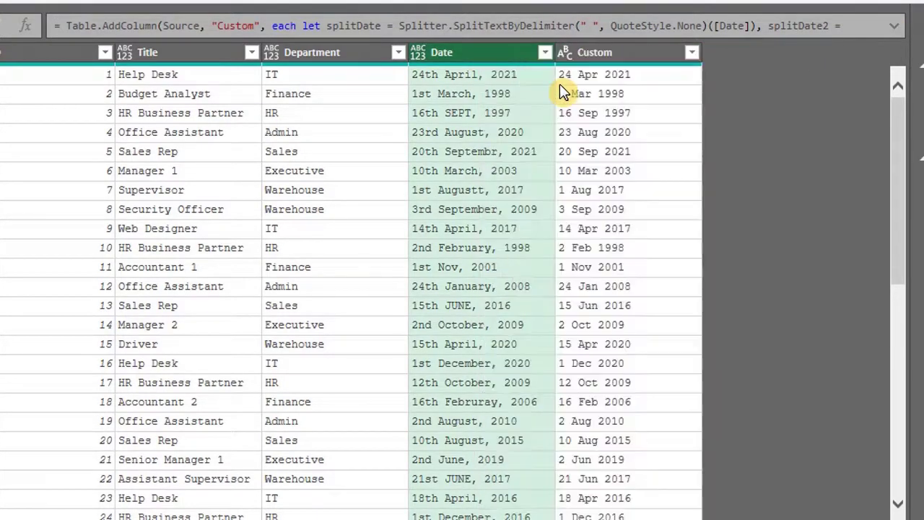
key("Delete")
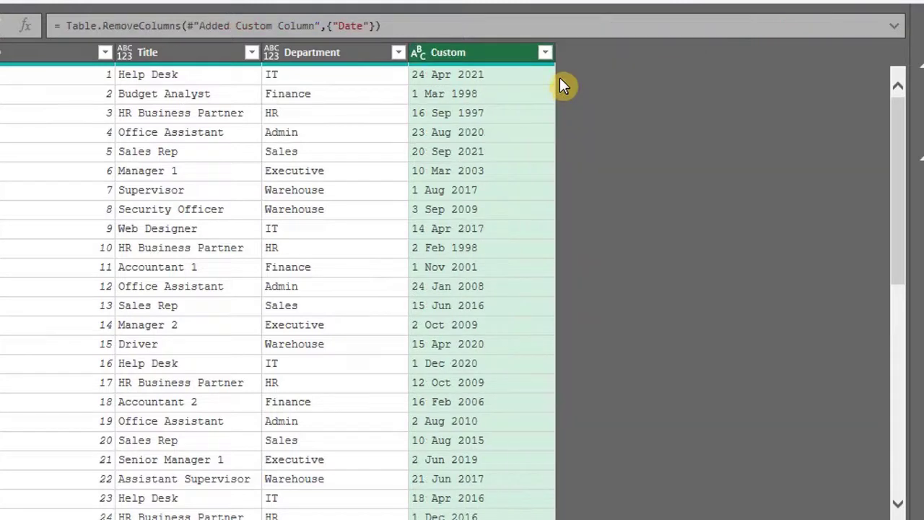
Rename the Custom column to Date and set its data type to Date
double_click(468, 55)
type("Date")
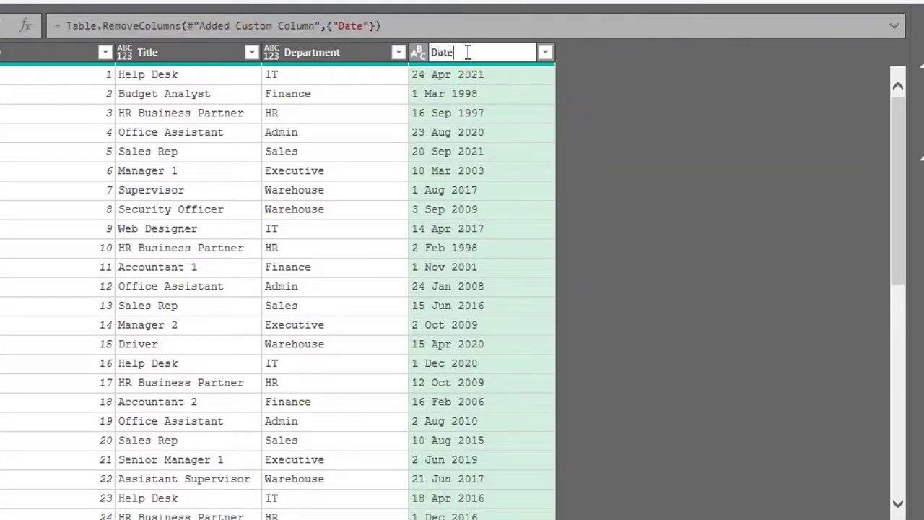
key("Return")
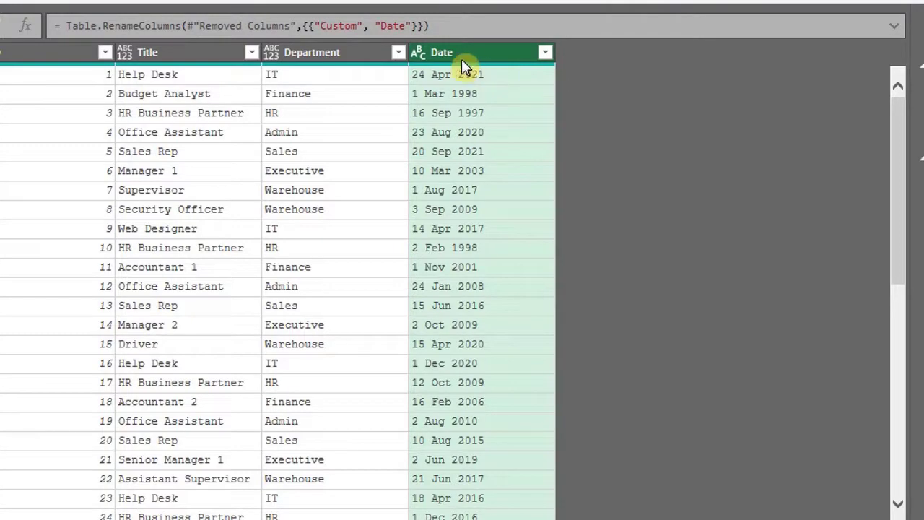
left_click(418, 53)
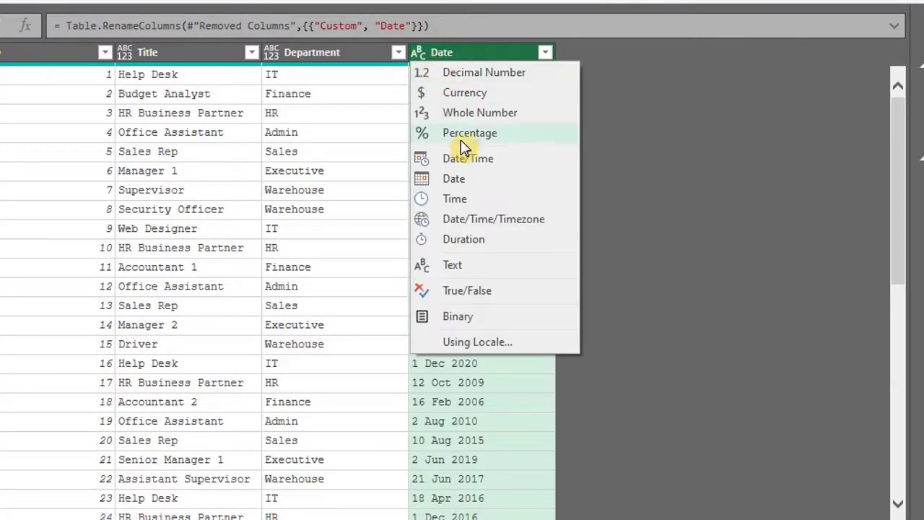
left_click(464, 178)
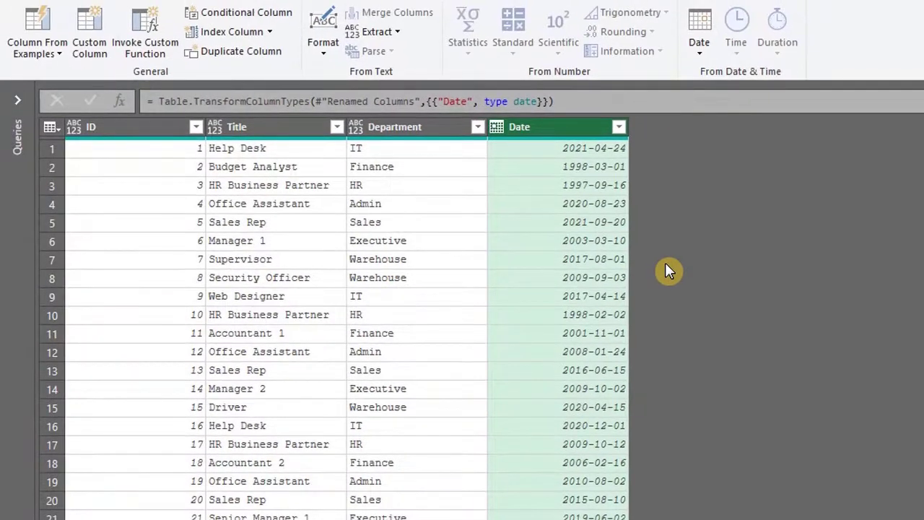
Close the query and load it as a table into the existing worksheet, starting at cell F3
left_click(76, 5)
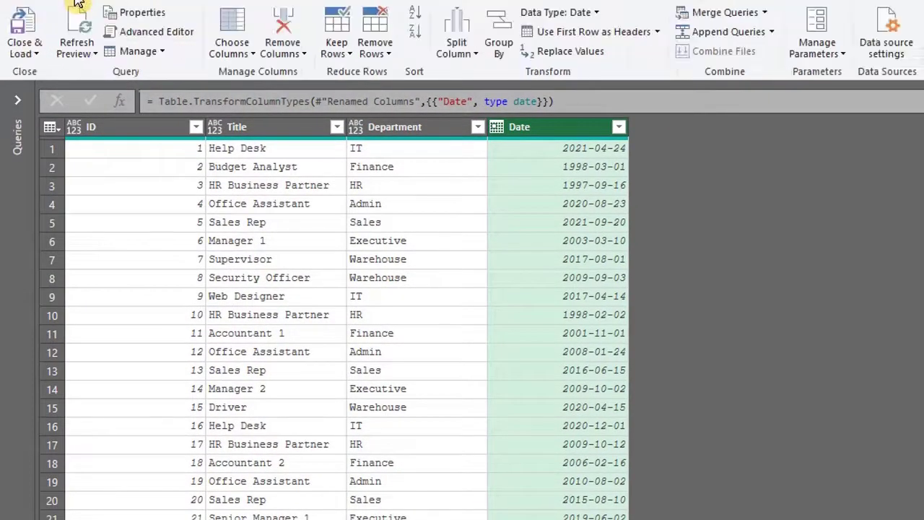
left_click(34, 56)
left_click(55, 91)
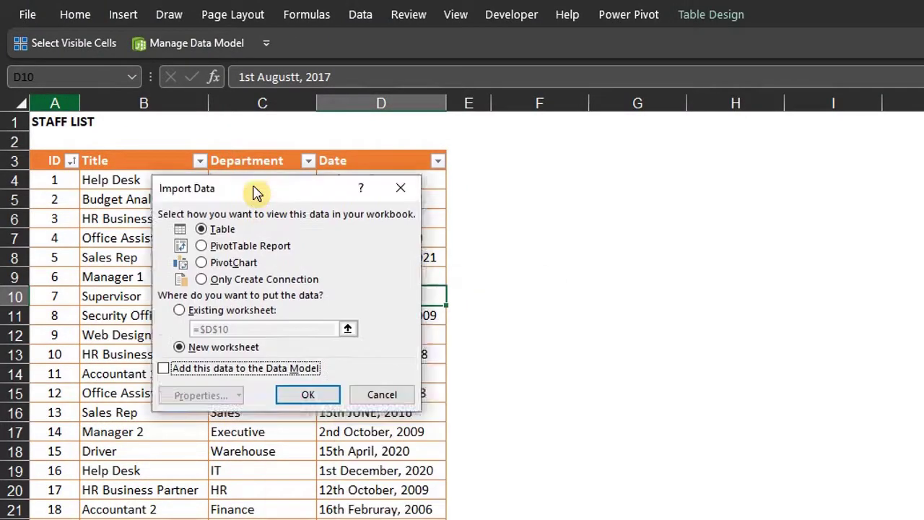
left_click(151, 298)
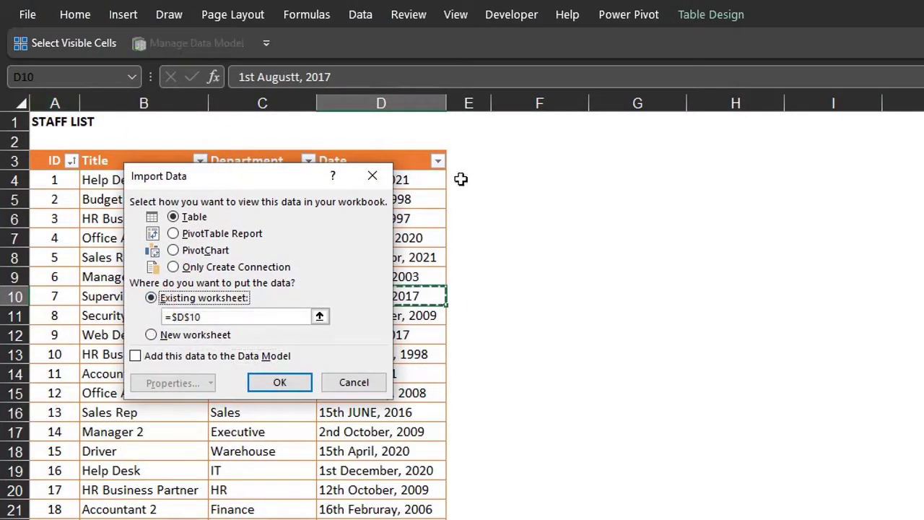
left_click(499, 155)
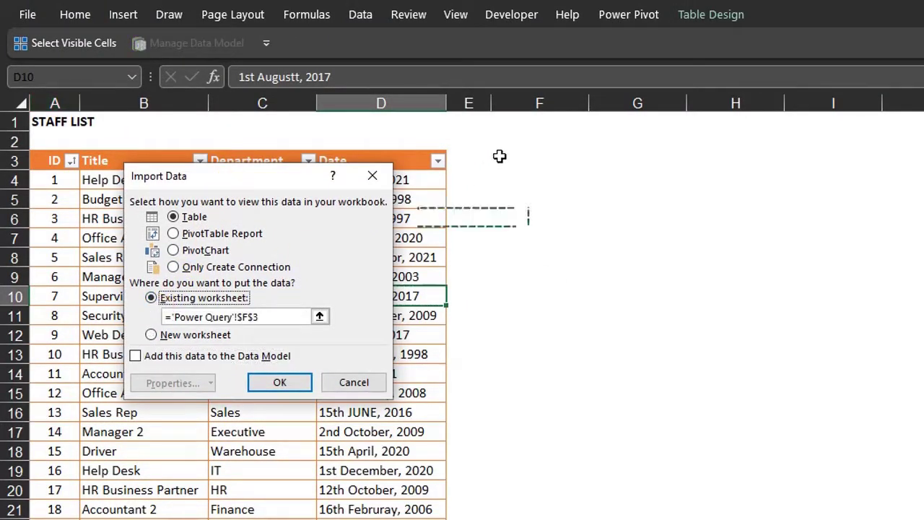
left_click(289, 386)
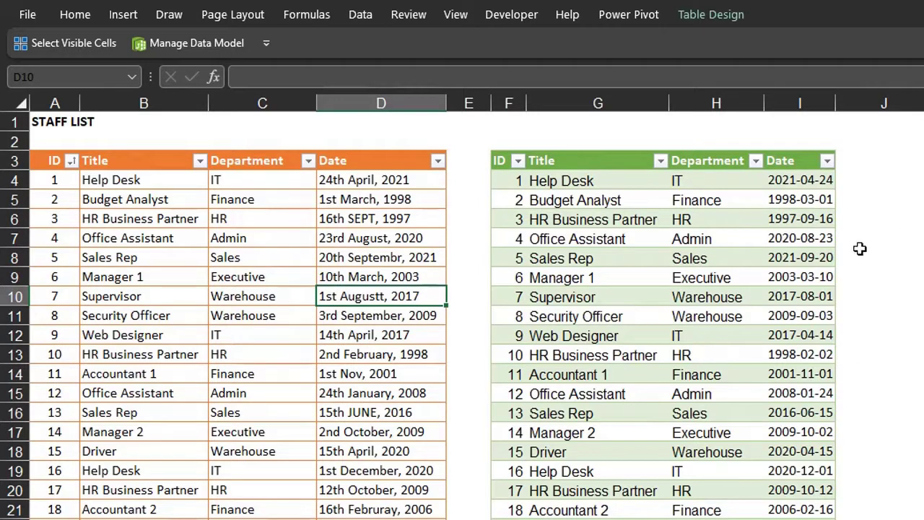
Apply the day-month-year date format, such as 24-Apr-21, to the Date column of the loaded table
left_click(803, 154)
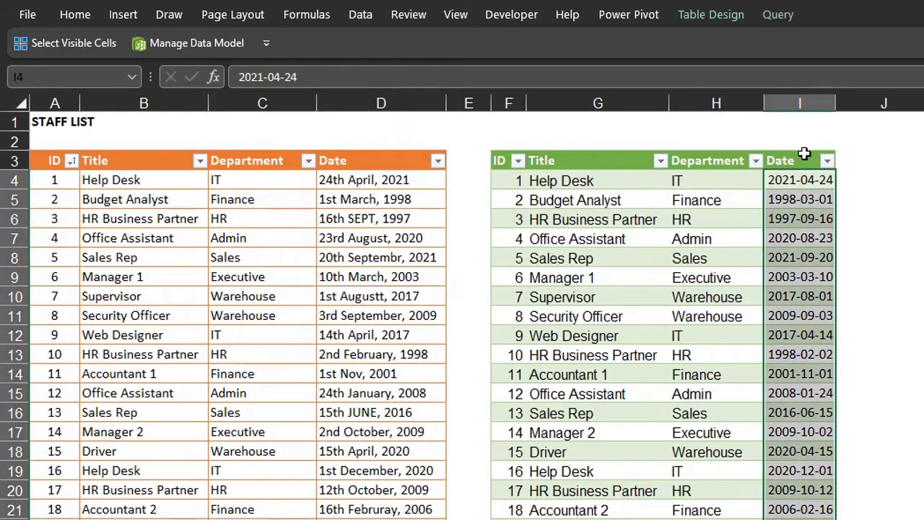
key("ctrl+shift+3")
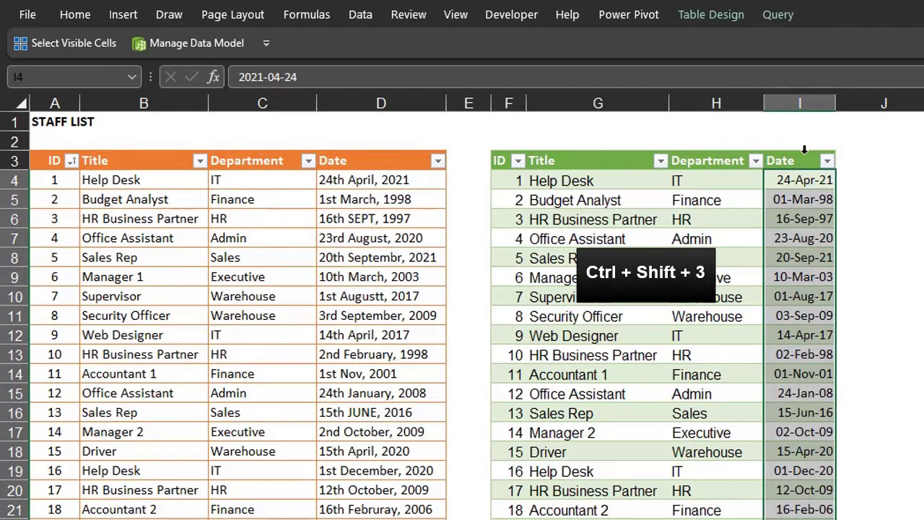
left_click(846, 181)
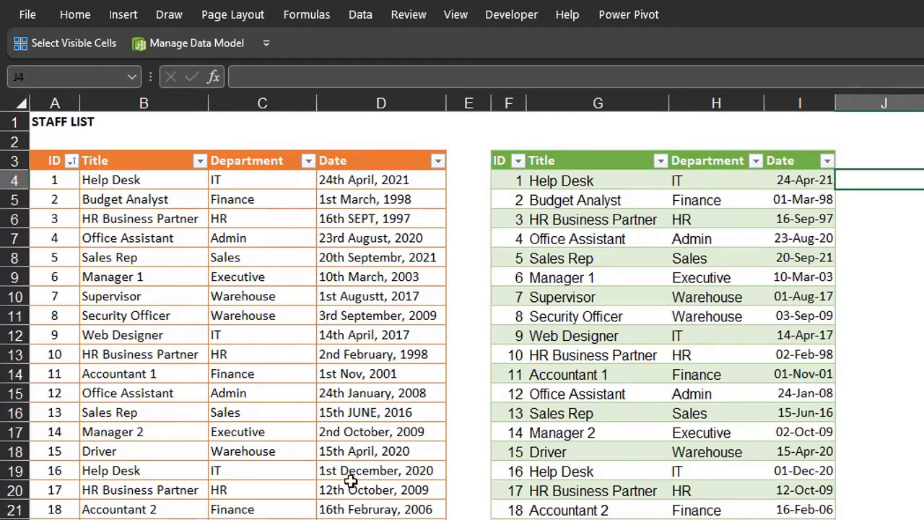
Copy the two new staff records with IDs 81 and 82 and append them beneath the original staff table at A84
left_click(149, 473)
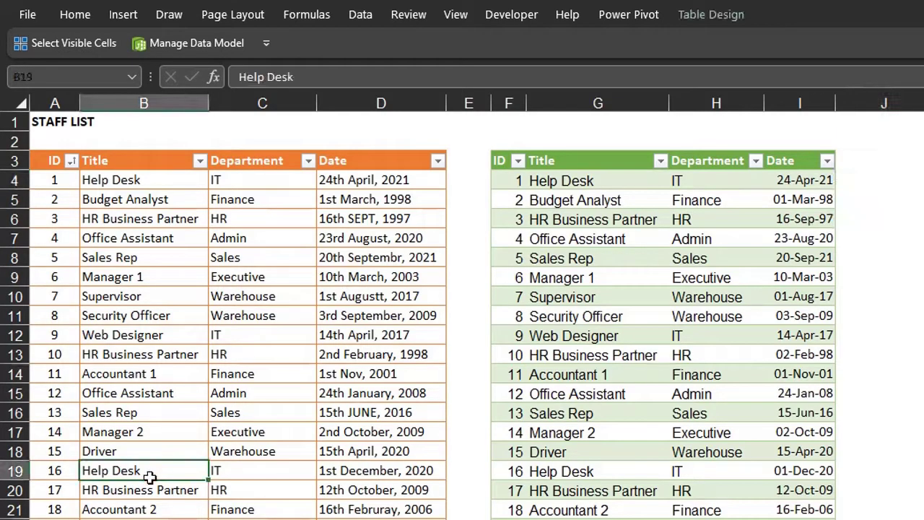
key("ctrl+Down")
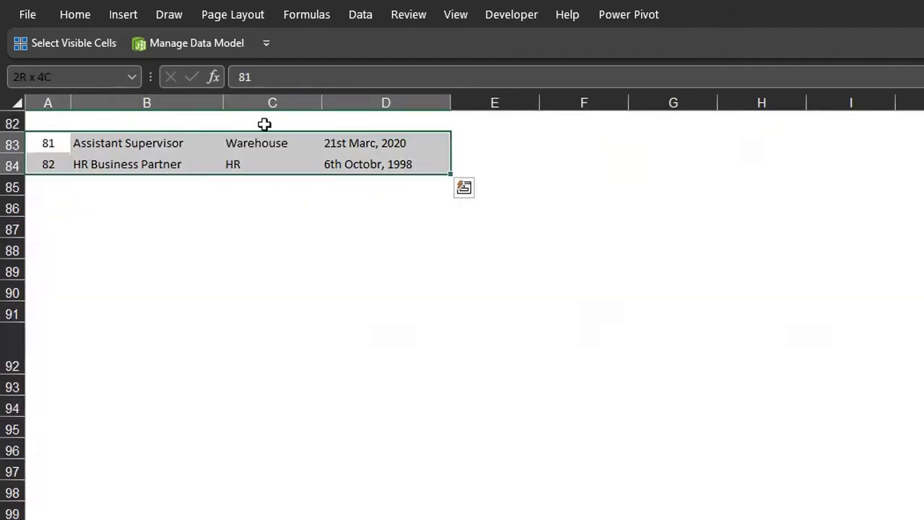
key("ctrl+c")
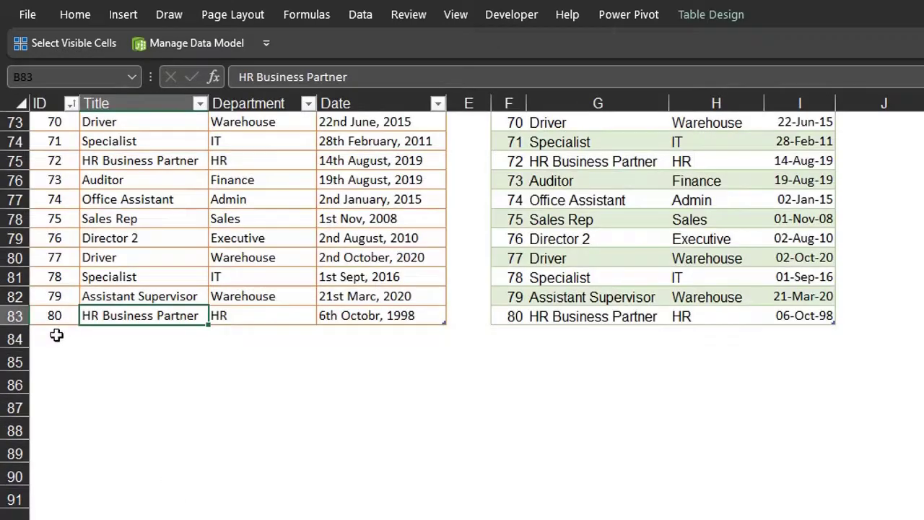
left_click(57, 335)
right_click(57, 334)
key("ctrl+v")
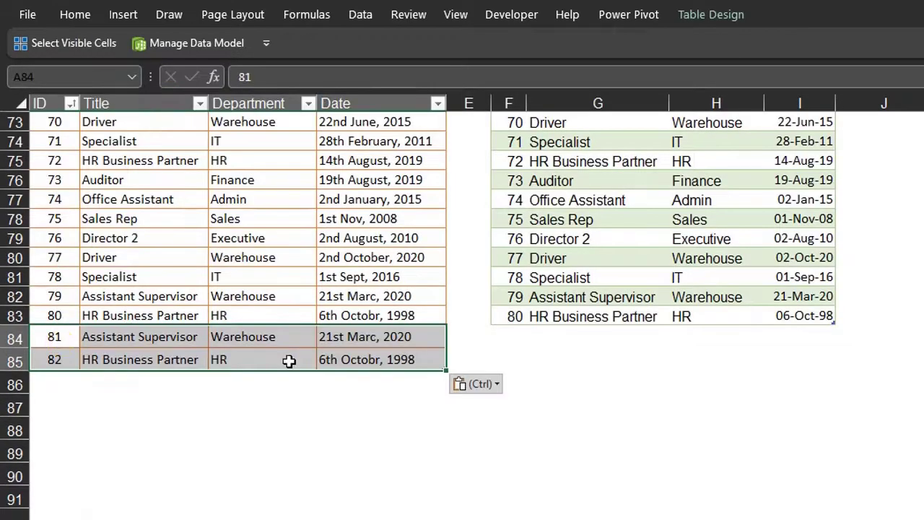
Refresh the loaded query table so it picks up the appended staff records
left_click(615, 279)
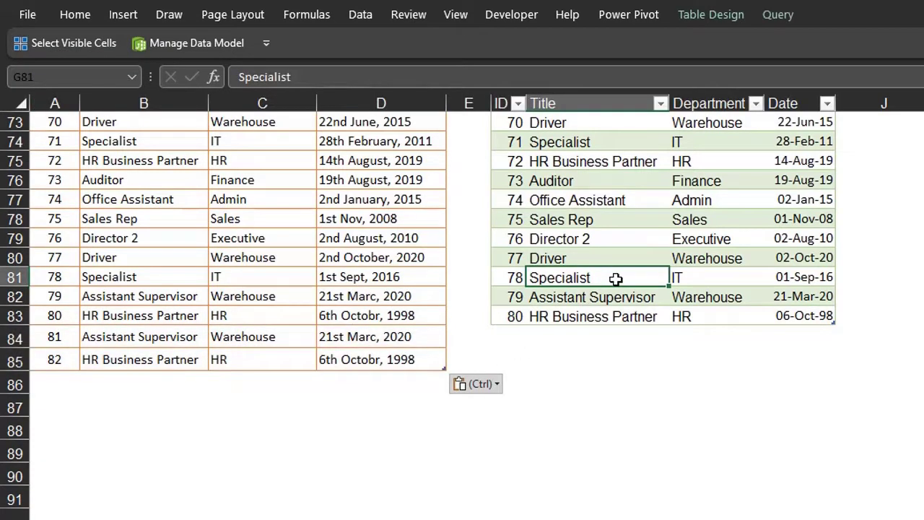
right_click(617, 279)
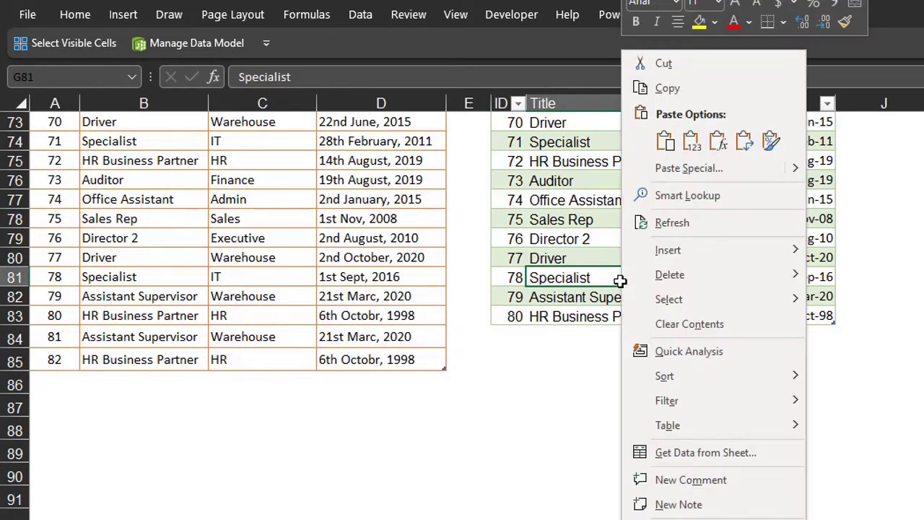
left_click(691, 225)
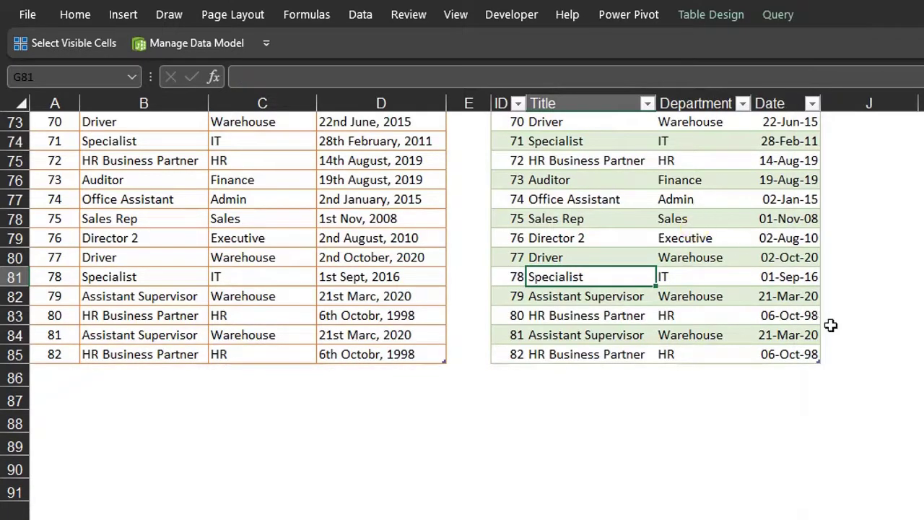
left_click(835, 352)
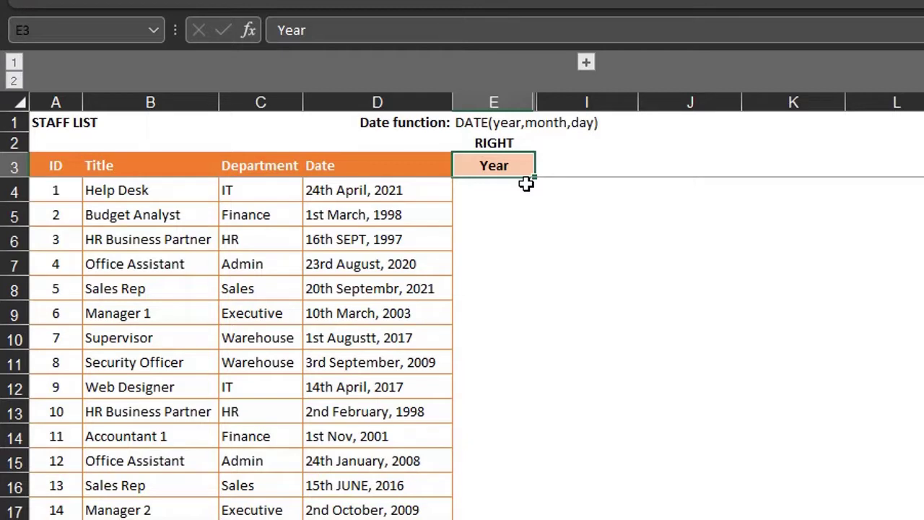
Extract the year in E4 with =RIGHT(D4,4) and fill the formula down the Year column
left_click(523, 187)
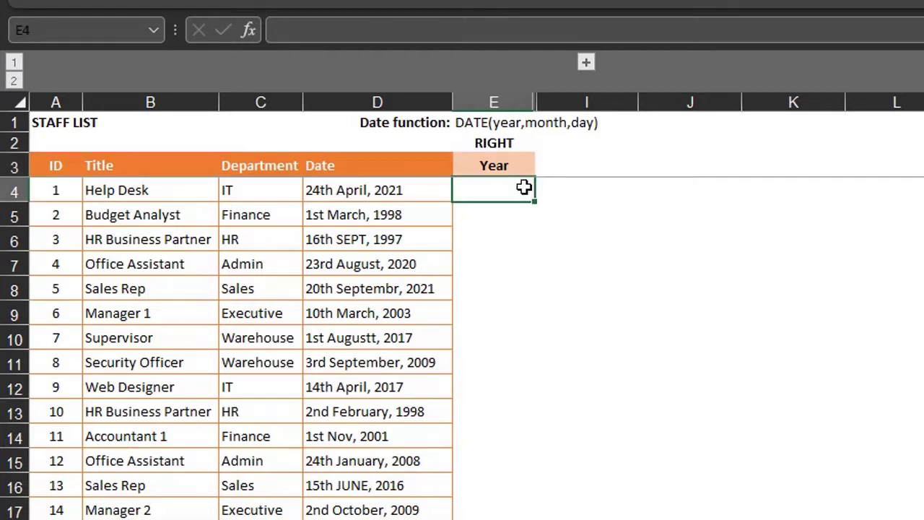
type("=rig")
key("Tab")
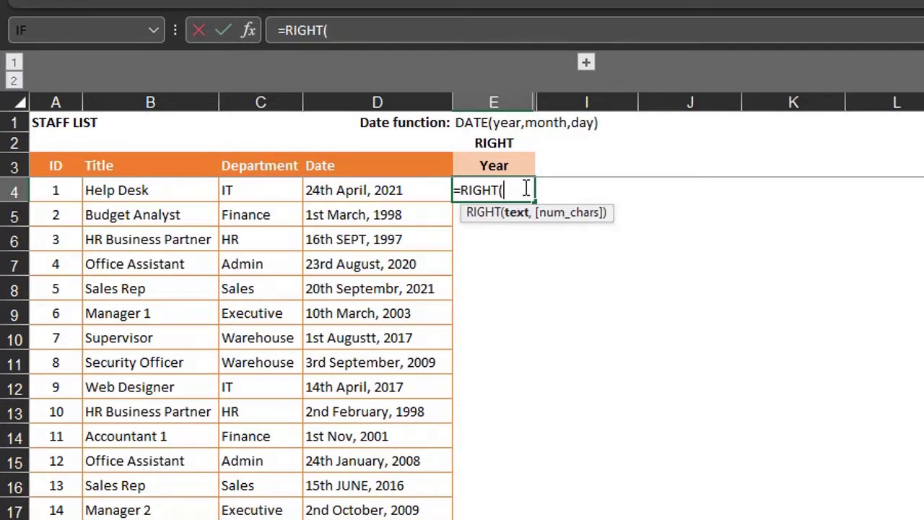
left_click(413, 190)
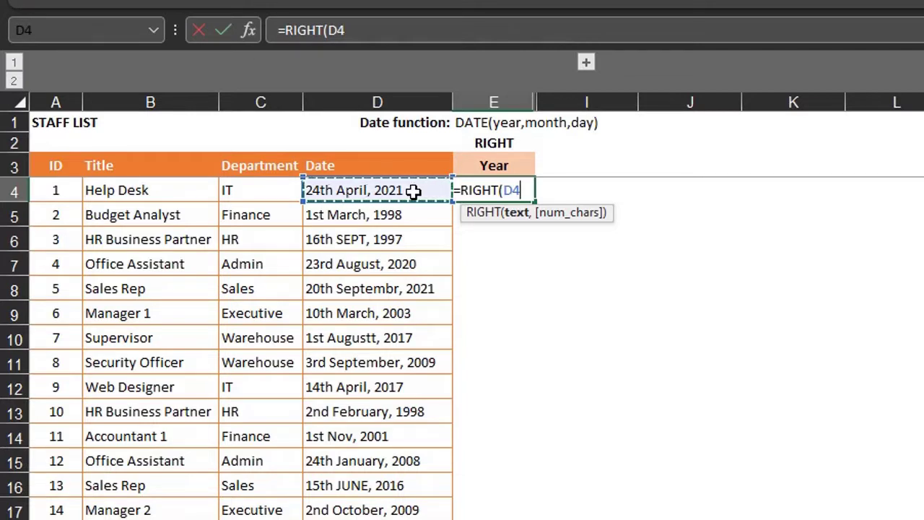
type(",")
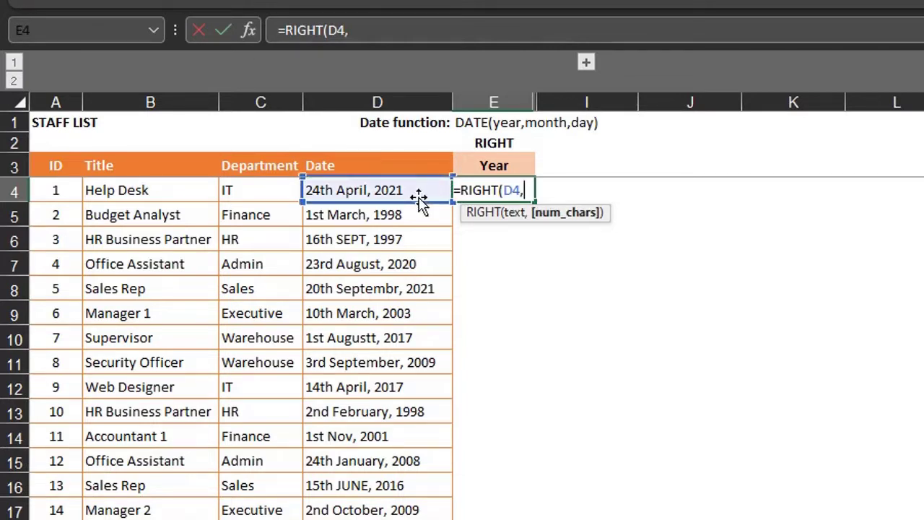
type("4)")
key("Return")
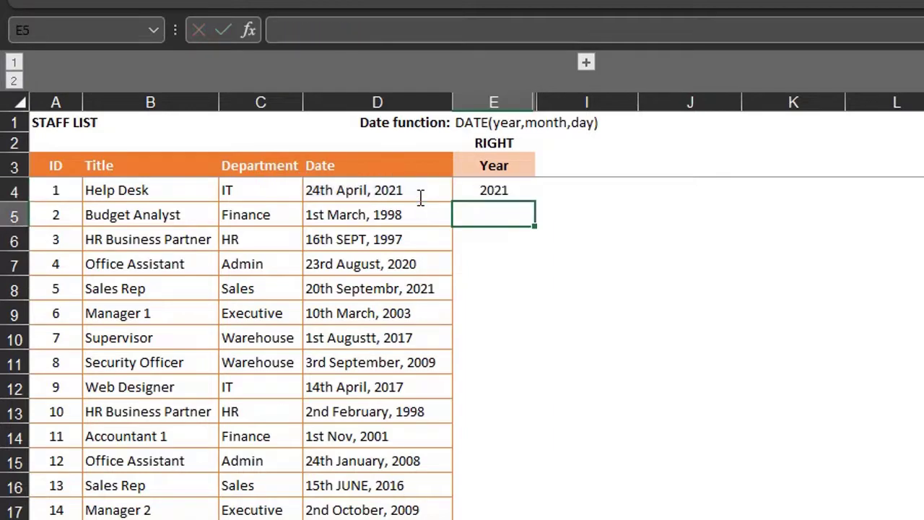
left_click(501, 190)
double_click(535, 202)
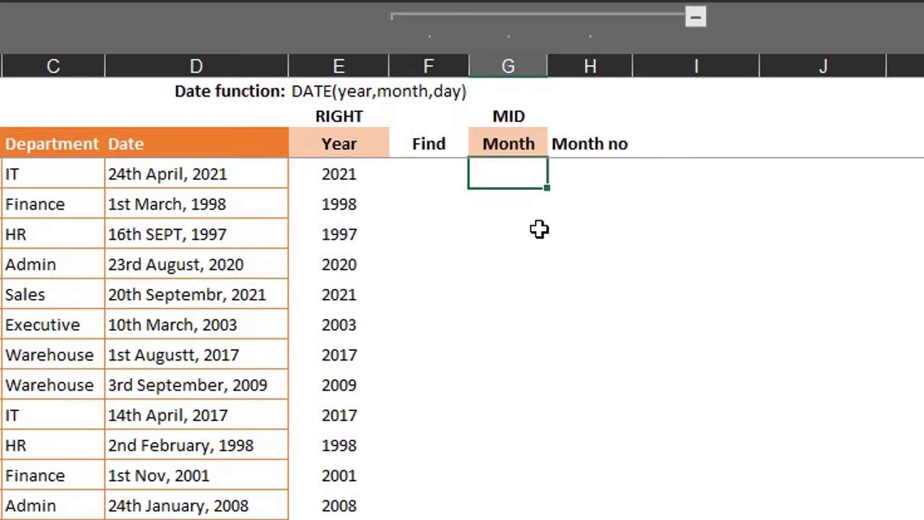
type("=mid")
key("Tab")
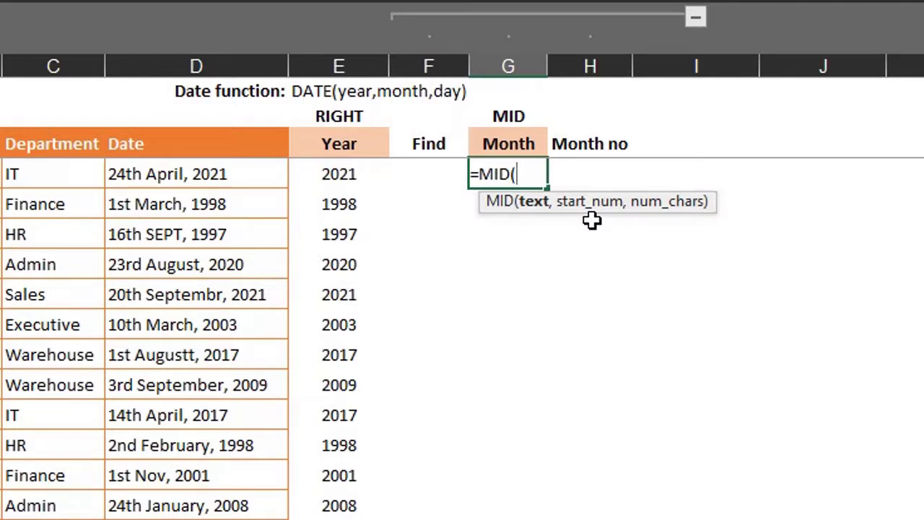
key("Escape")
Enter =FIND(" ",D4) in F4 to locate the first space in the date text
key("Left")
type("=fin")
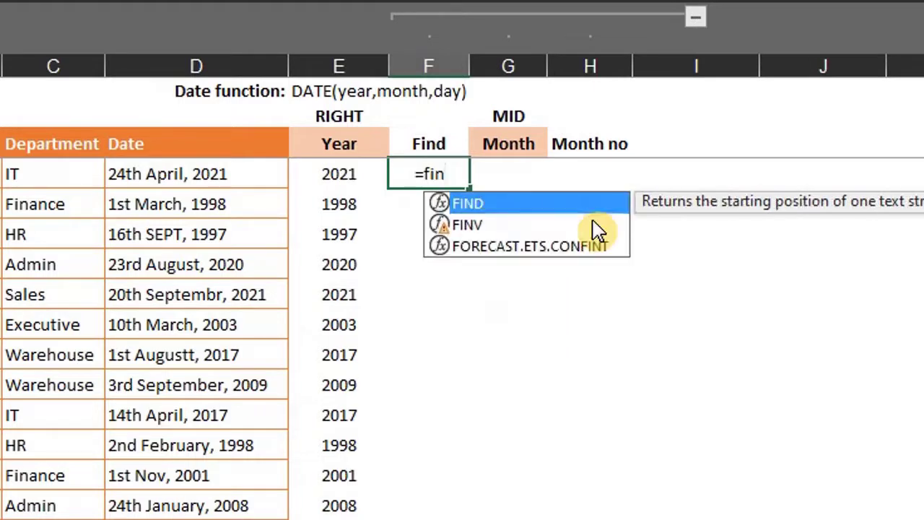
key("Tab")
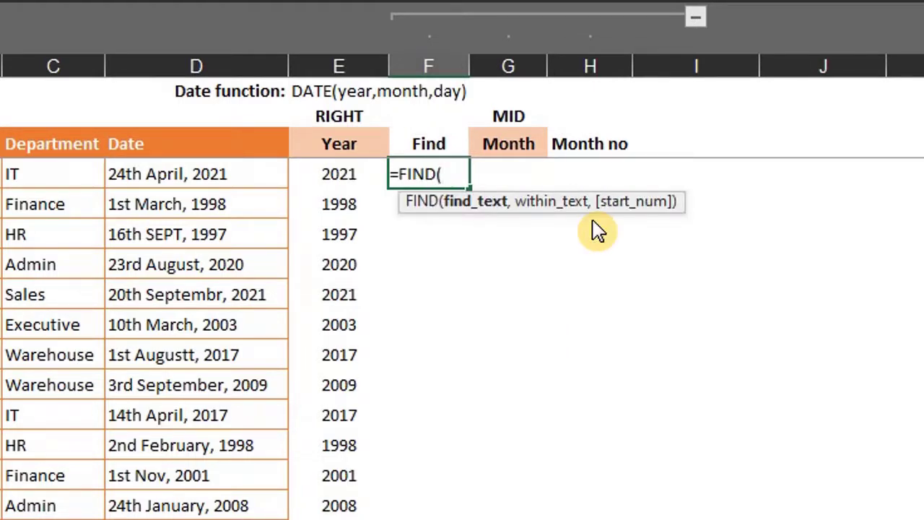
type("\" \",")
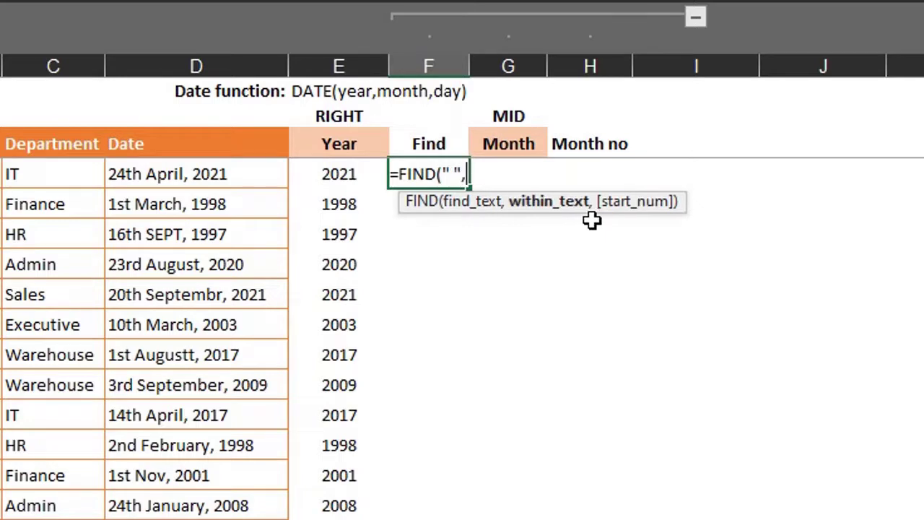
left_click(199, 179)
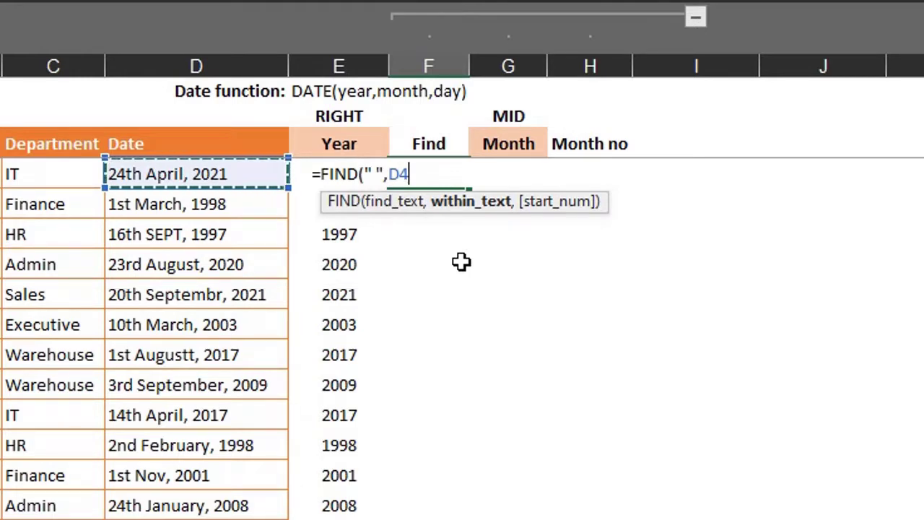
type(")")
key("Return")
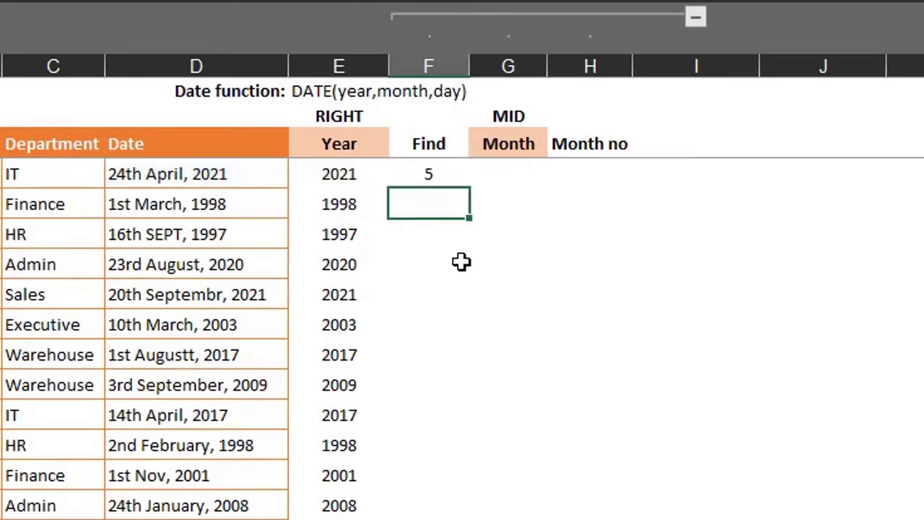
Add +1 to the FIND formula in F4 so it points to the month's first character
left_click(460, 173)
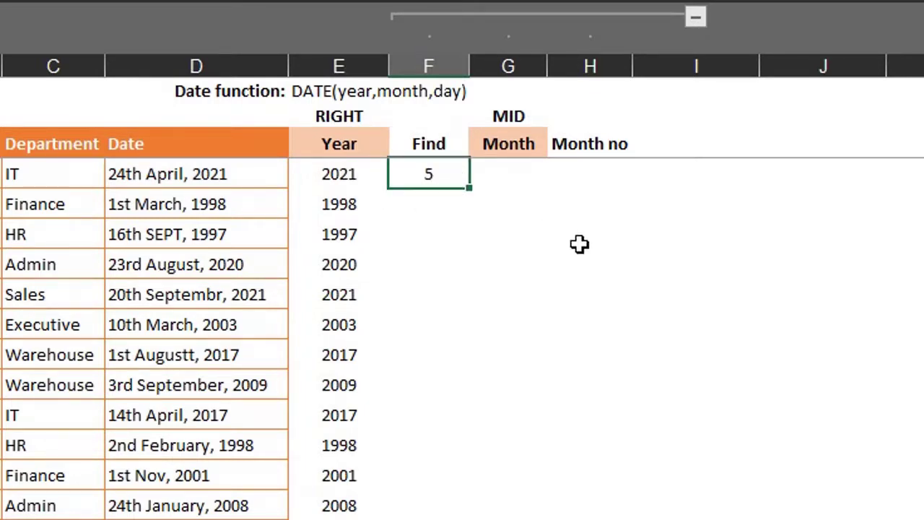
key("F2")
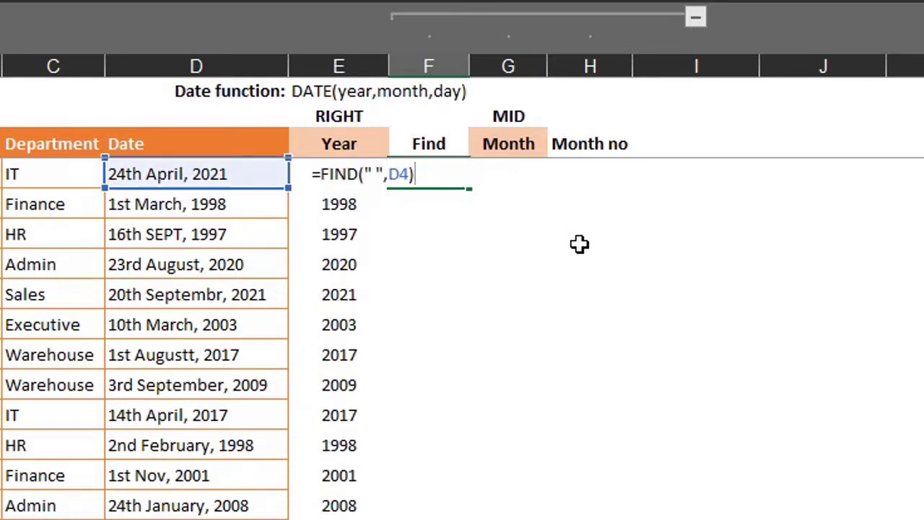
type("+1")
key("Return")
left_click(457, 178)
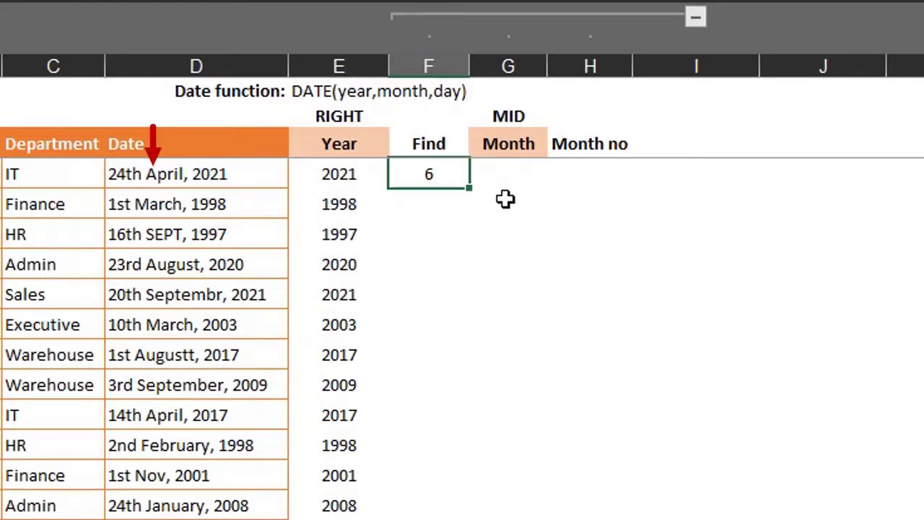
Copy the FIND expression without its equals sign from F4, and fill the formula down the Find column
double_click(451, 180)
left_click_drag(451, 180, 320, 177)
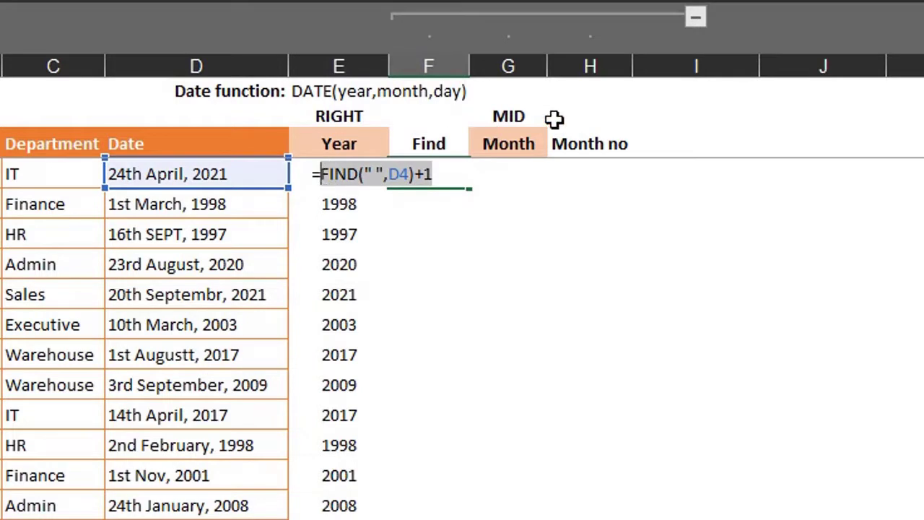
key("Escape")
double_click(472, 187)
Extract the three-letter month in G4 with =MID(D4,FIND(" ",D4)+1,3) and fill the formula down the Month column
left_click(492, 171)
key("ctrl+shift+Down")
left_click(492, 172)
type("=mid")
key("Tab")
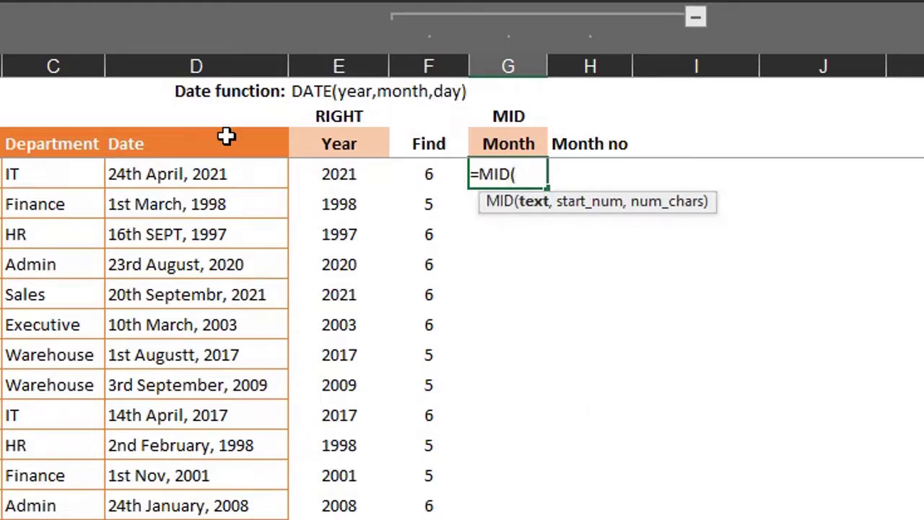
left_click(219, 168)
type(",")
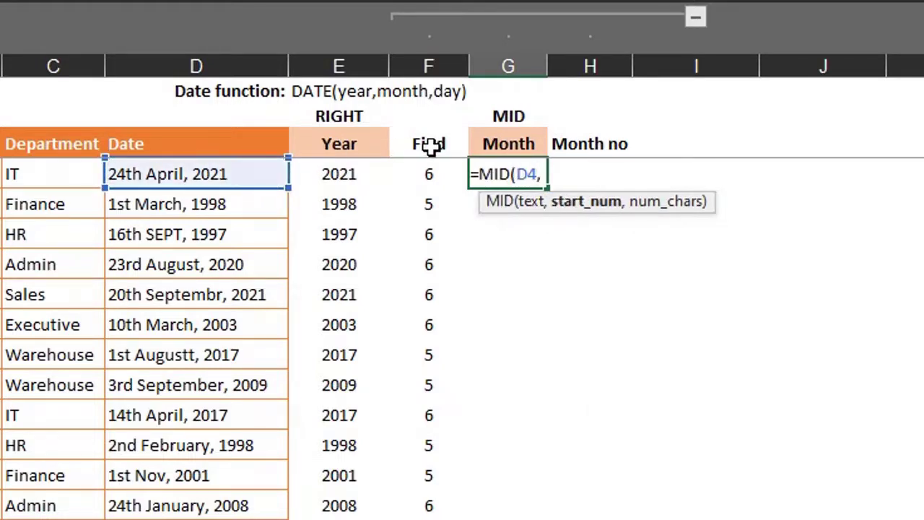
type("FIND(\" \",D4)+1")
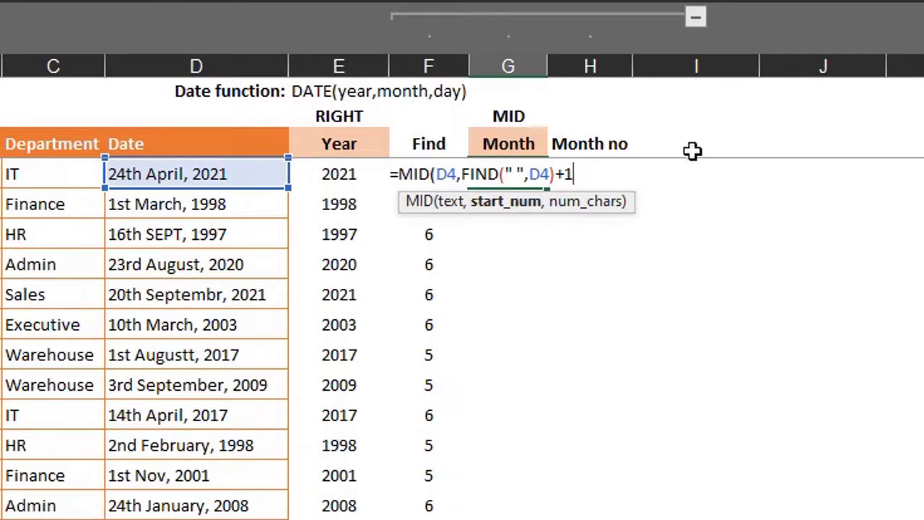
type(",3")
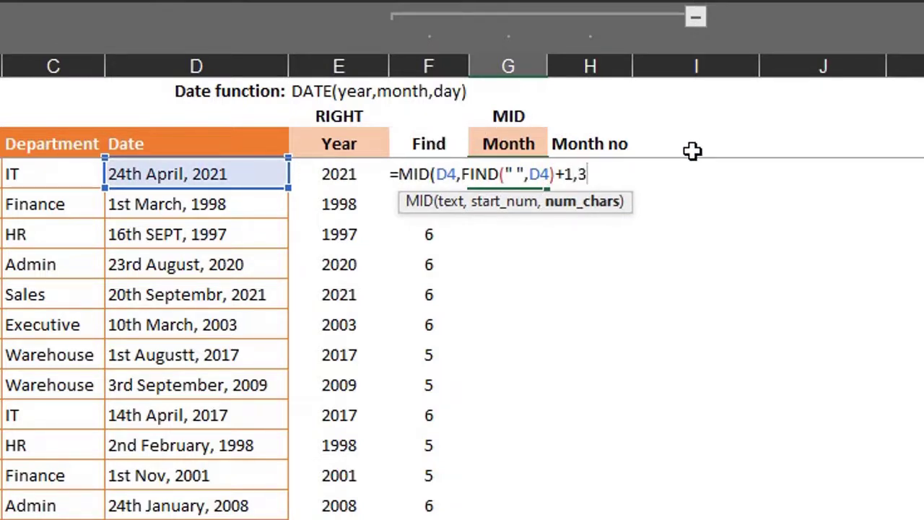
key("Return")
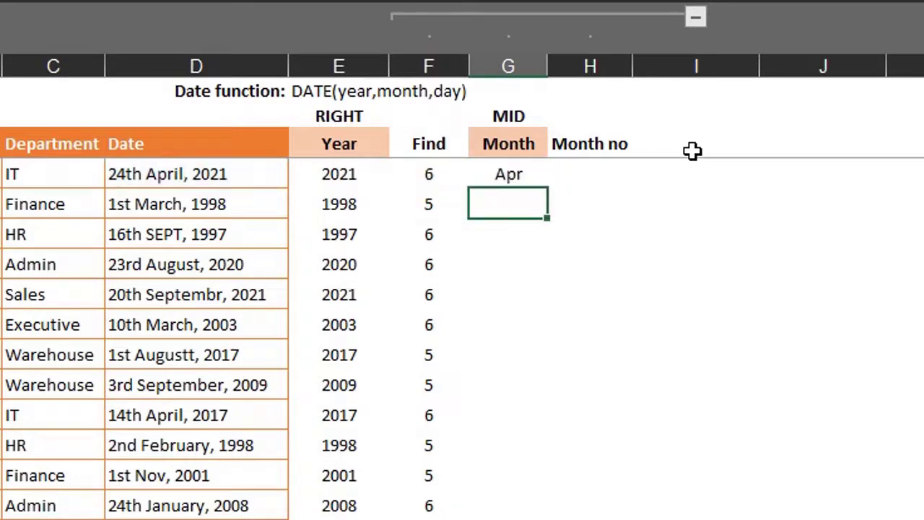
left_click(545, 174)
double_click(546, 188)
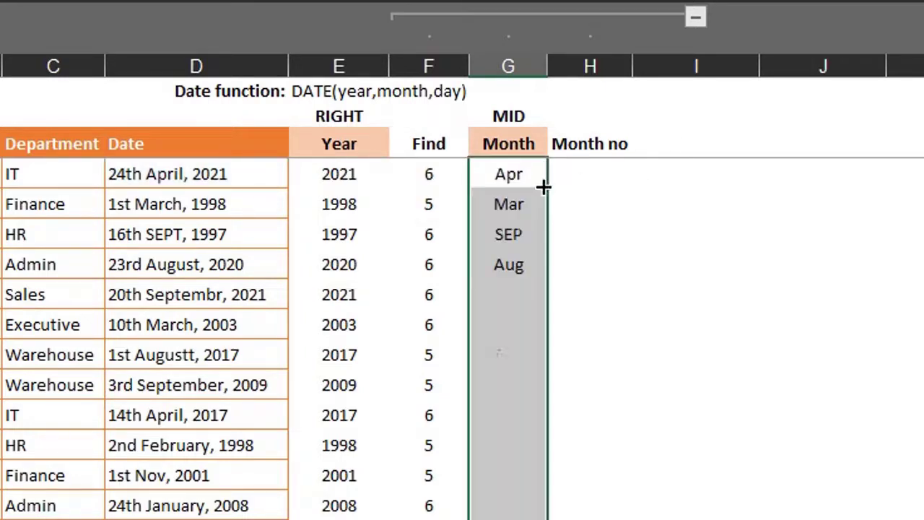
Fill the G4 formula down the Month column and copy its MID expression without the equals sign
double_click(541, 180)
left_click_drag(393, 174, 661, 153)
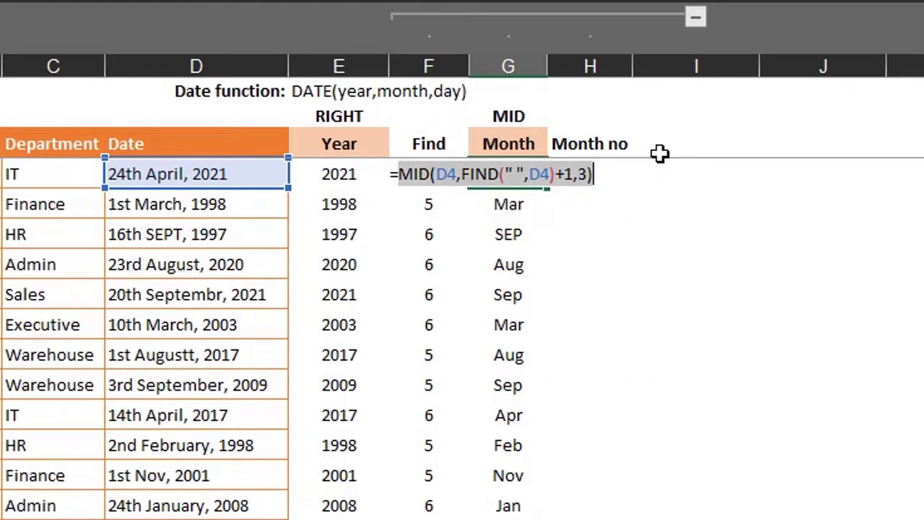
key("Escape")
Enter =MONTH(1&MID(D4,FIND(" ",D4)+1,3)) in H4 to convert the month text into a month number
left_click(600, 171)
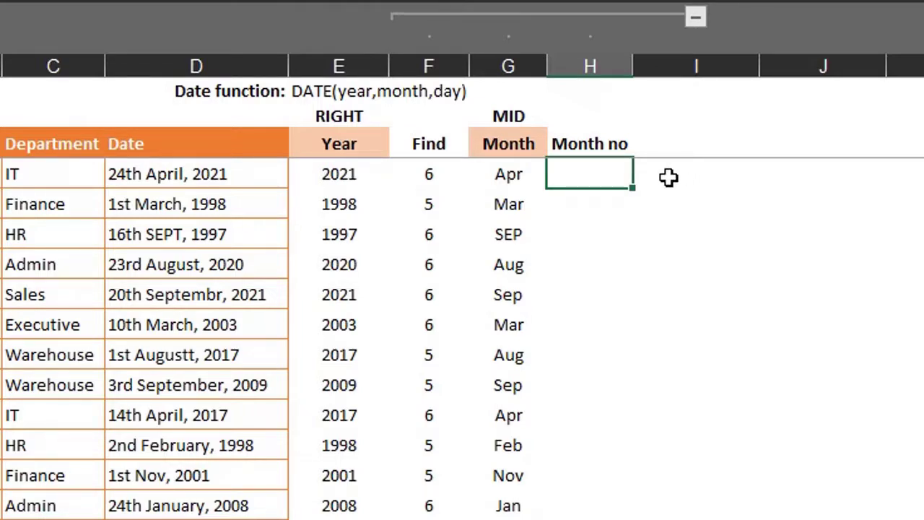
type("=mo")
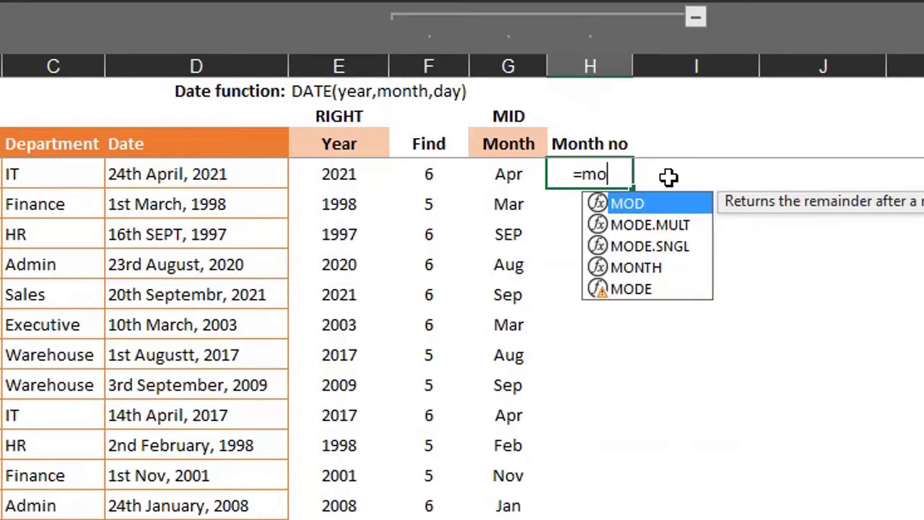
key("Down")
key("Down")
key("Down")
key("Tab")
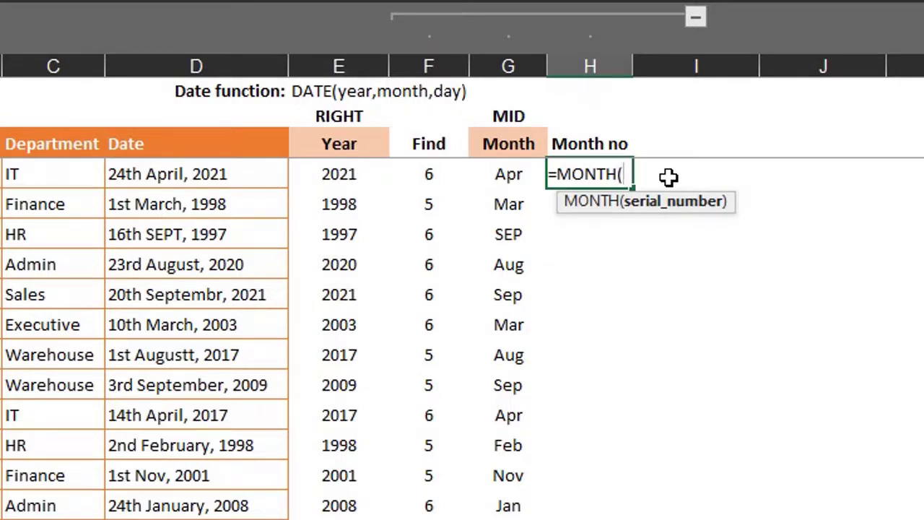
type("1&MID(D4,FIND(\" \",D4)+1,3)")
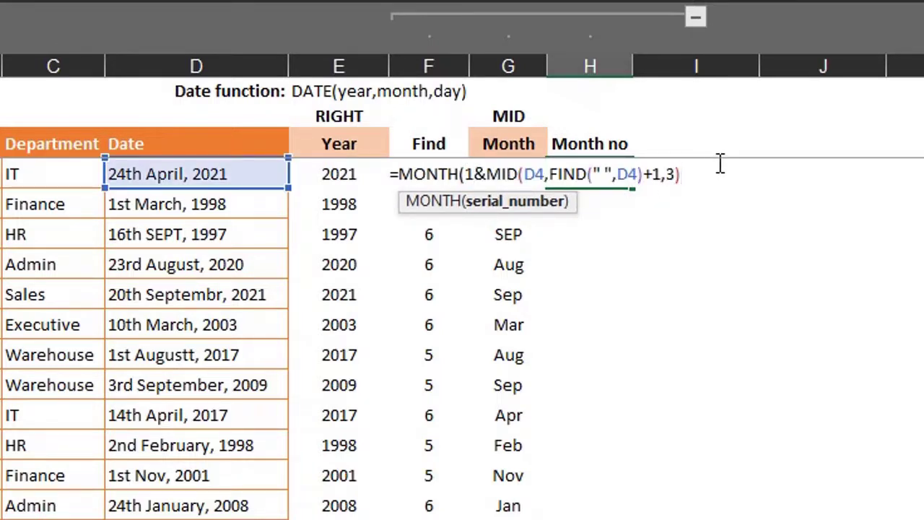
type(")")
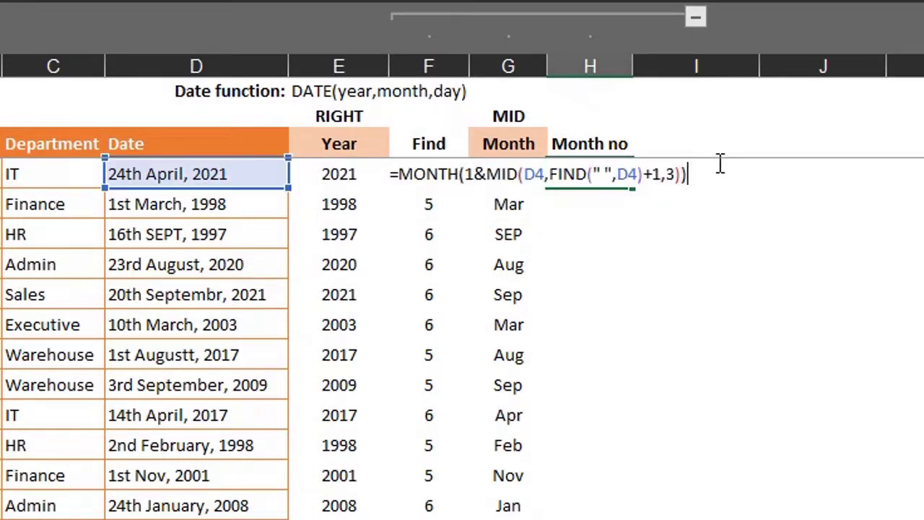
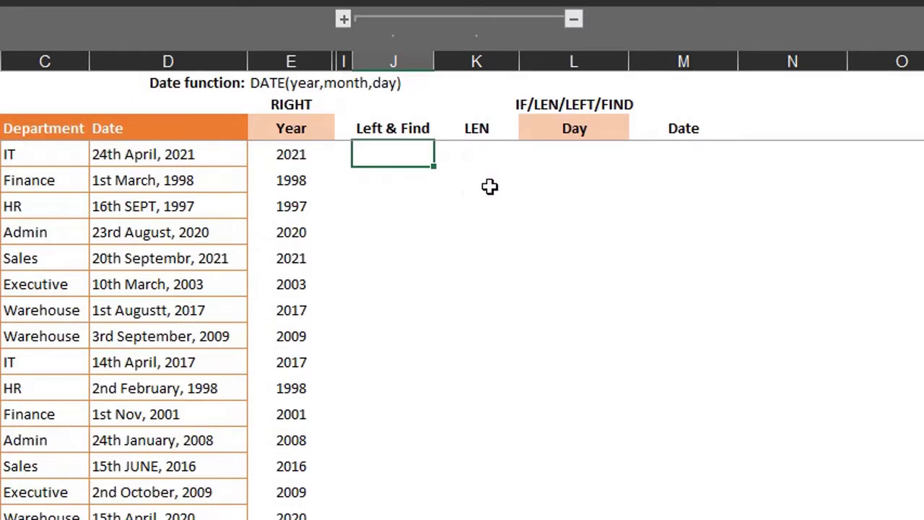
Enter =LEFT(D4,FIND(" ",D4)-1) in J4 to extract the day text before the first space
key("Tab")
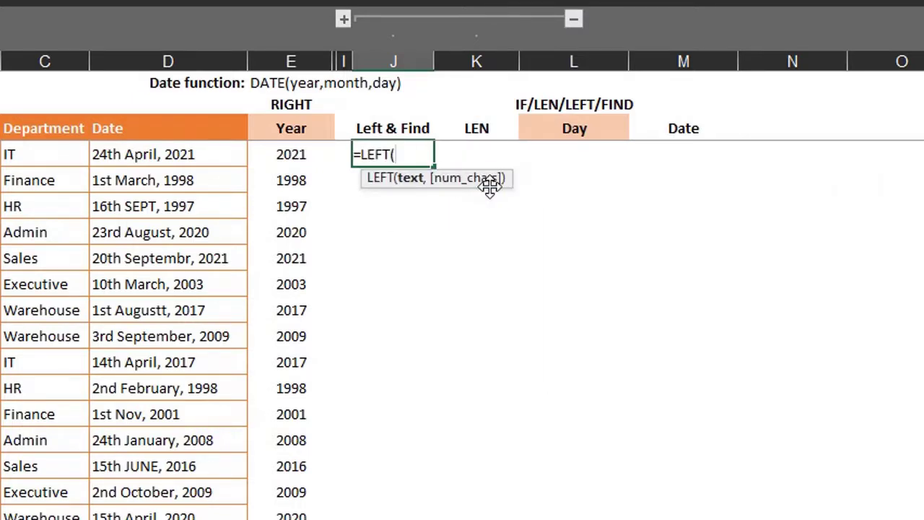
left_click(209, 146)
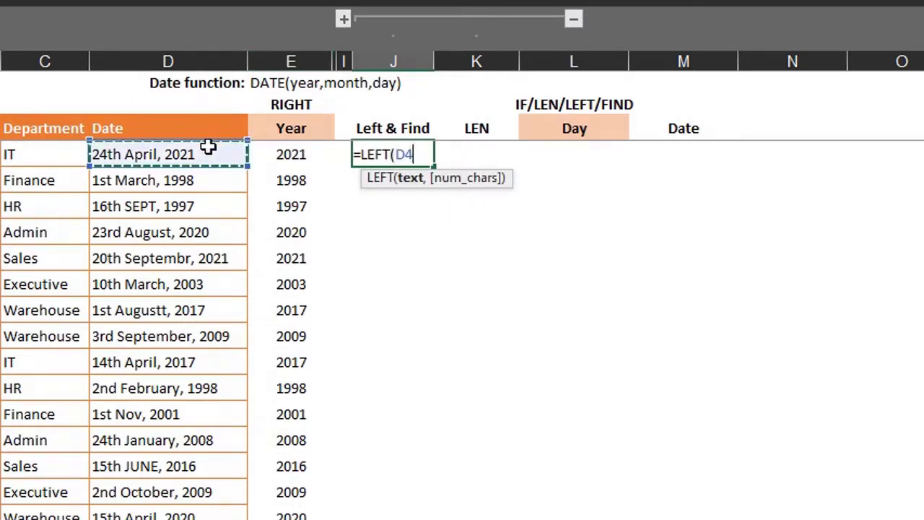
type(",")
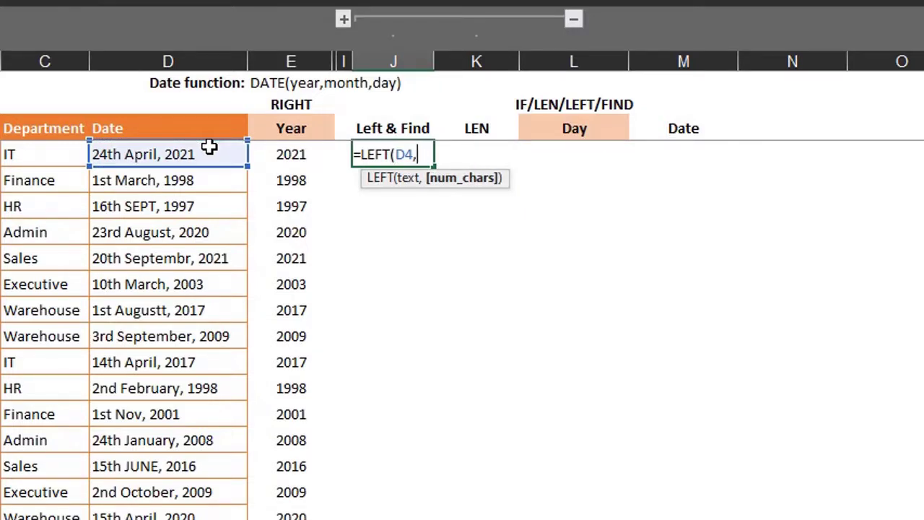
type("find")
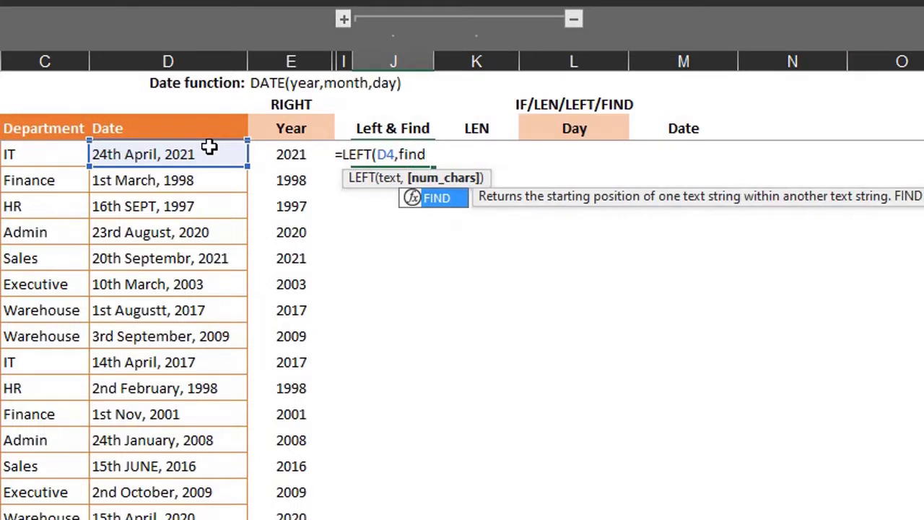
key("Tab")
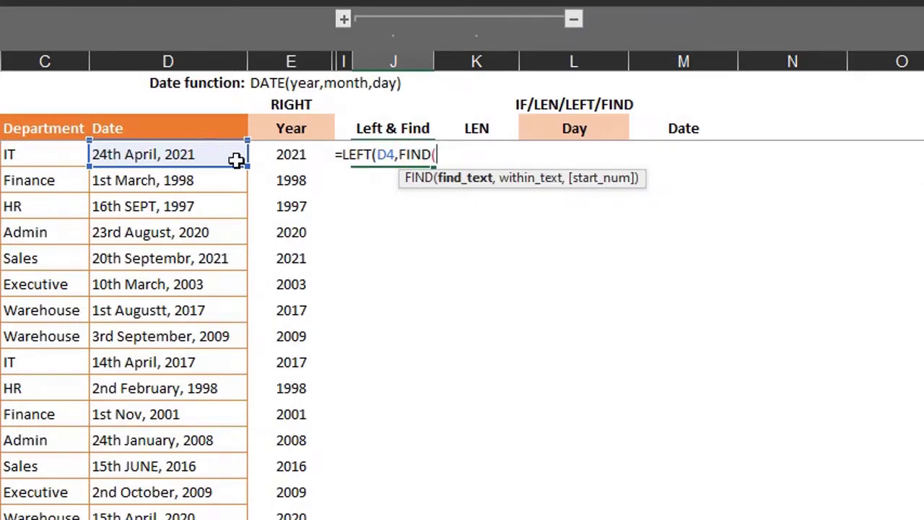
type("\" \",")
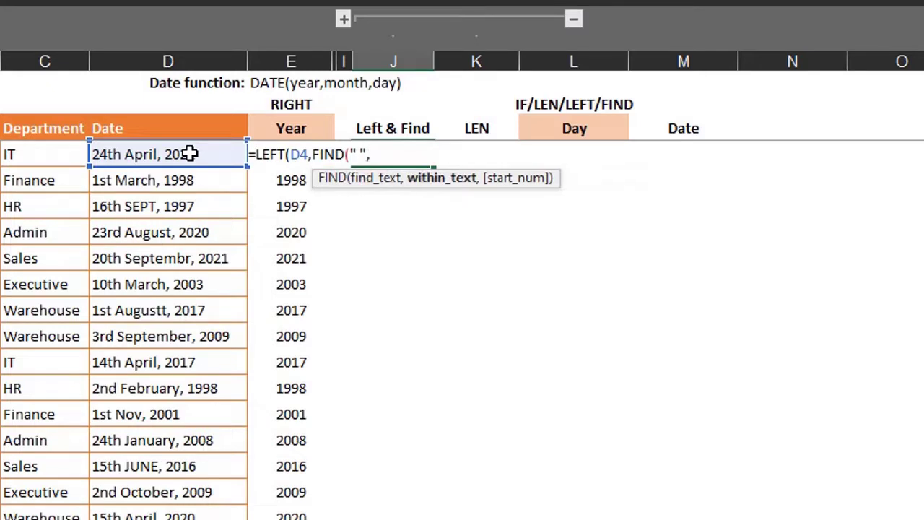
left_click(189, 154)
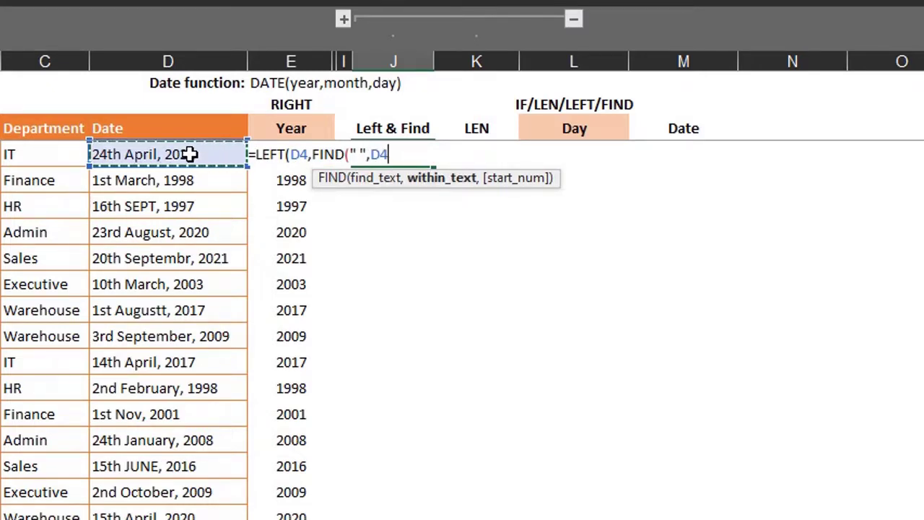
type(")-1")
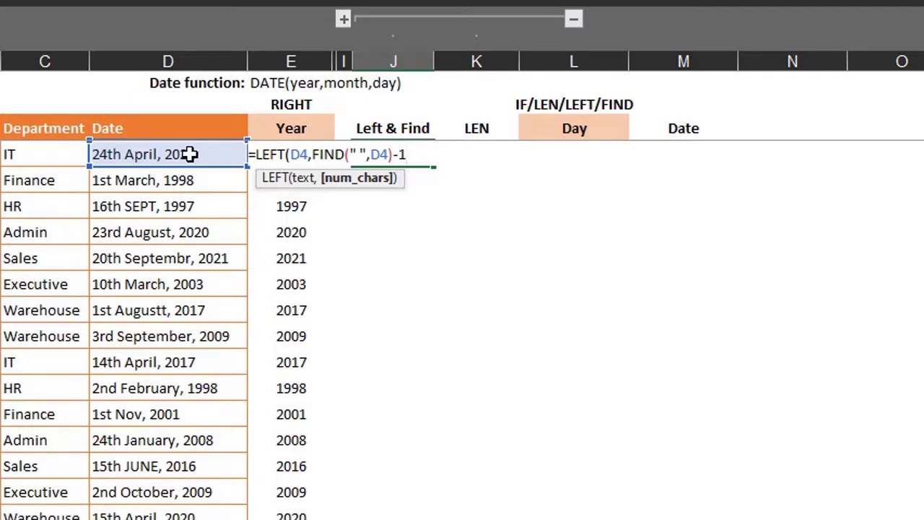
type(")")
key("Return")
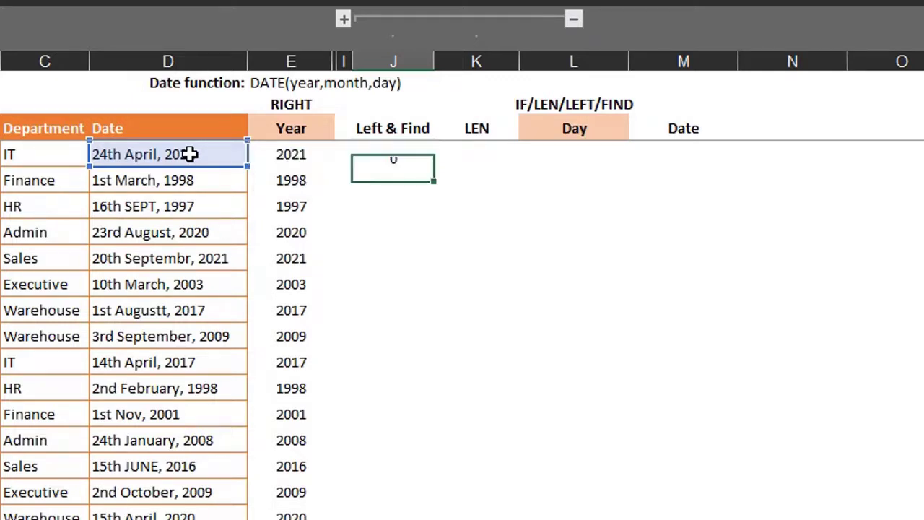
Copy the LEFT expression without its equals sign from J4, and fill the formula down the Left & Find column
left_click(415, 154)
double_click(415, 154)
left_click_drag(431, 153, 275, 153)
key("ctrl+c")
key("Escape")
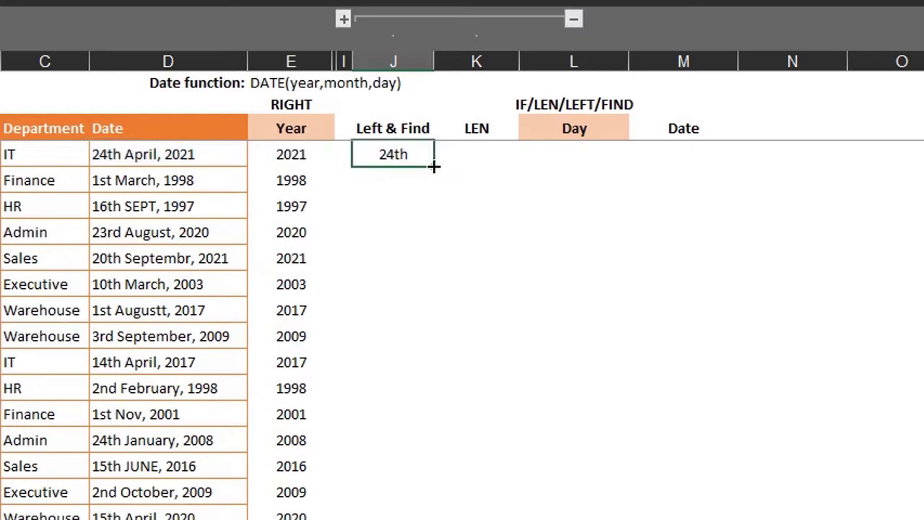
double_click(433, 165)
Enter =LEN(LEFT(D4,FIND(" ",D4)-1)) in K4 and fill it down the LEN column
mouse_move(472, 153)
left_mouse_down()
mouse_move(464, 159)
mouse_move(479, 150)
left_mouse_up()
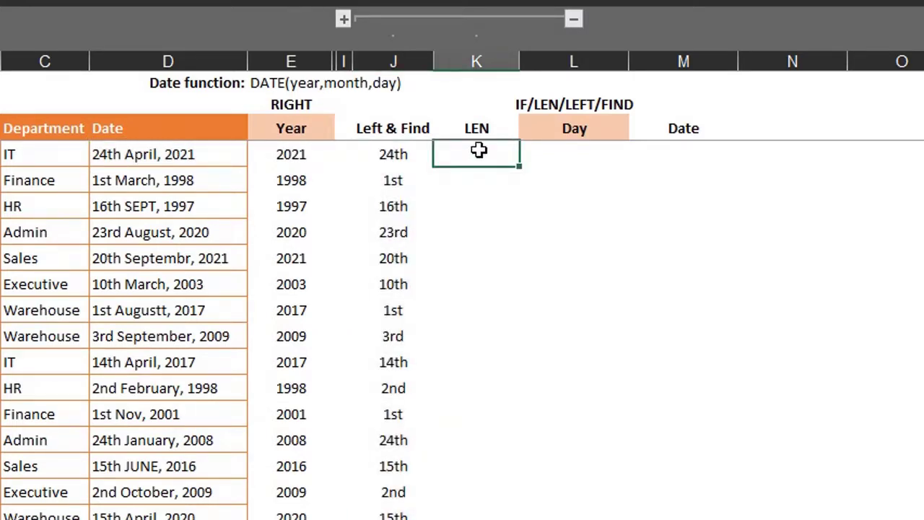
type("=len")
key("Tab")
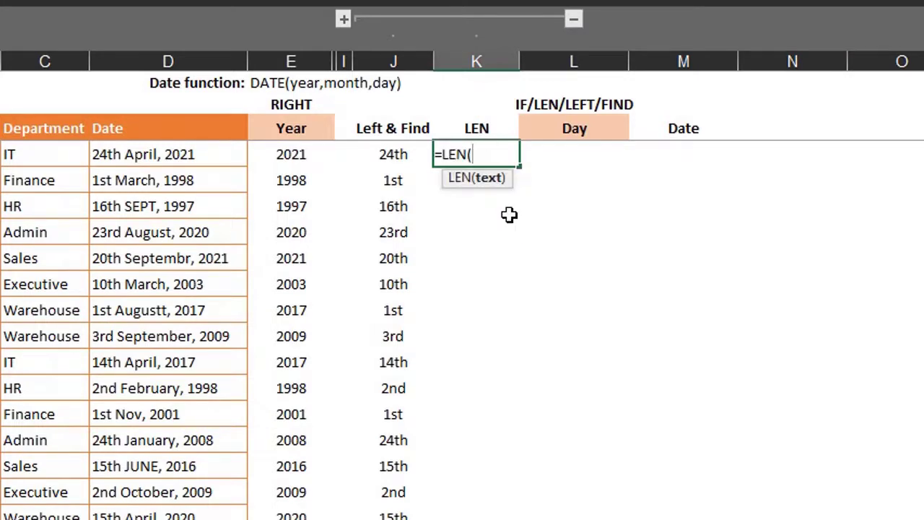
key("ctrl+v")
key("Return")
left_click(497, 154)
double_click(518, 166)
Copy the LEN expression without its equals sign from K4
left_click(505, 154)
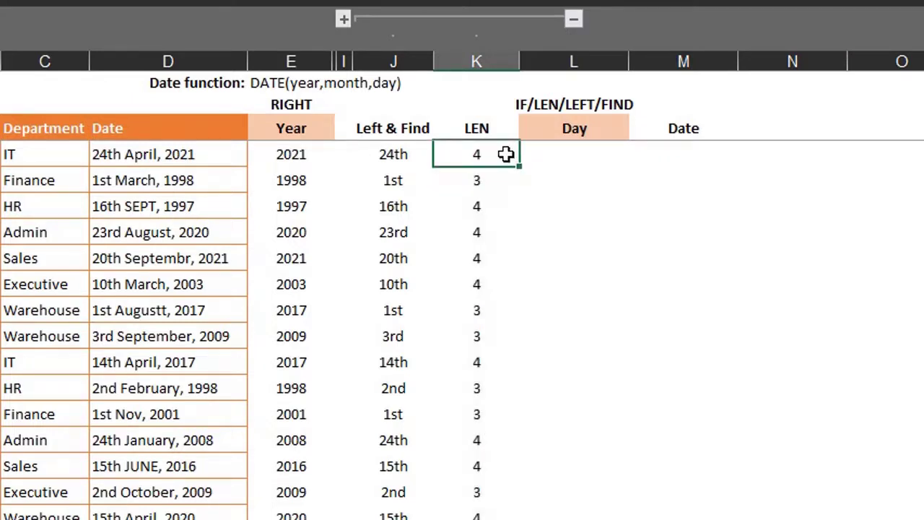
double_click(505, 154)
left_click_drag(361, 154, 569, 152)
key("ctrl+c")
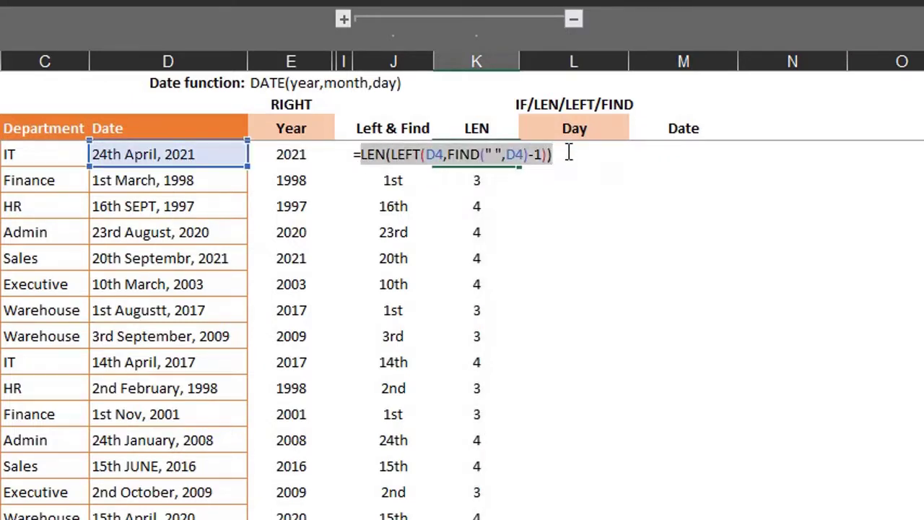
key("Escape")
Start an IF formula in L4 that tests LEN(LEFT(D4,FIND(" ",D4)-1))=4 and returns LEFT(D4,2) when true
left_click(581, 153)
type("=if(")
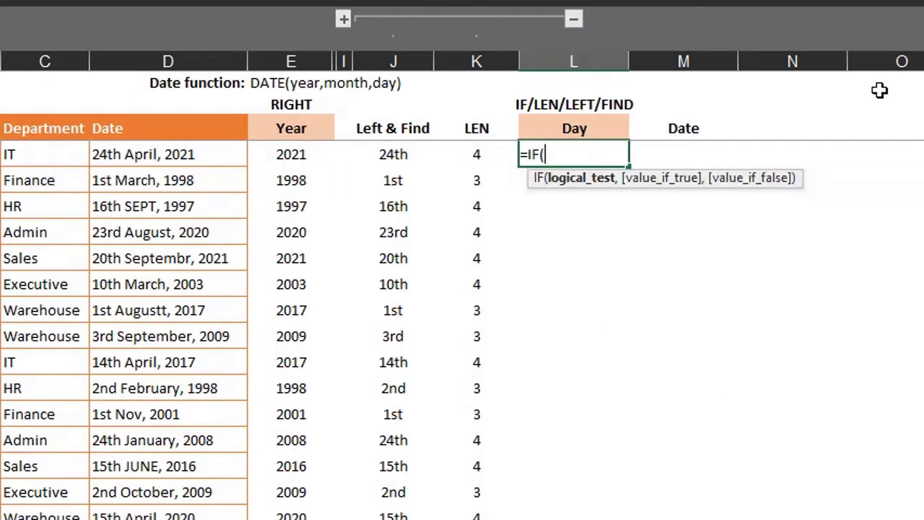
key("ctrl+v")
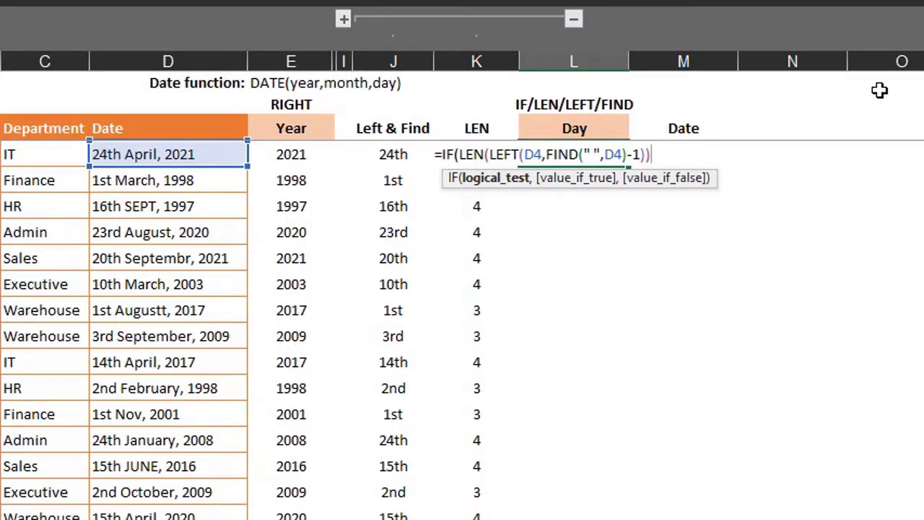
type("=4,lef")
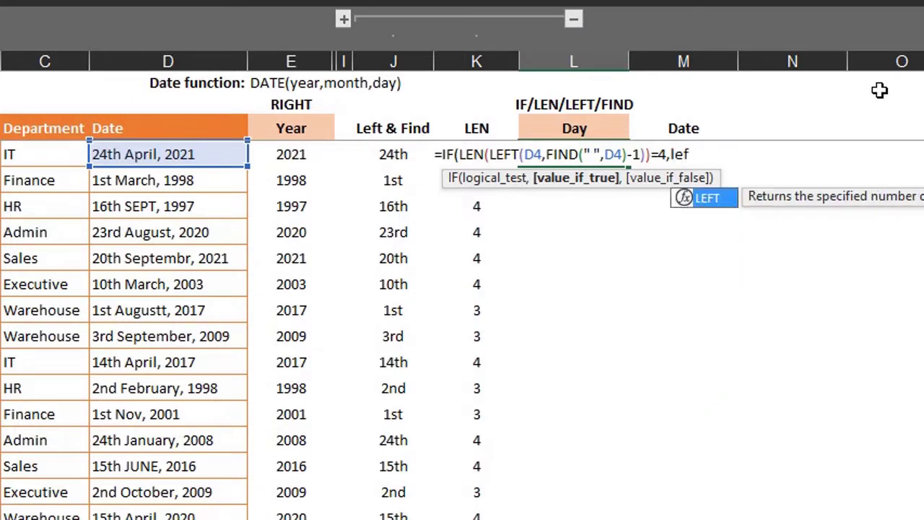
key("Tab")
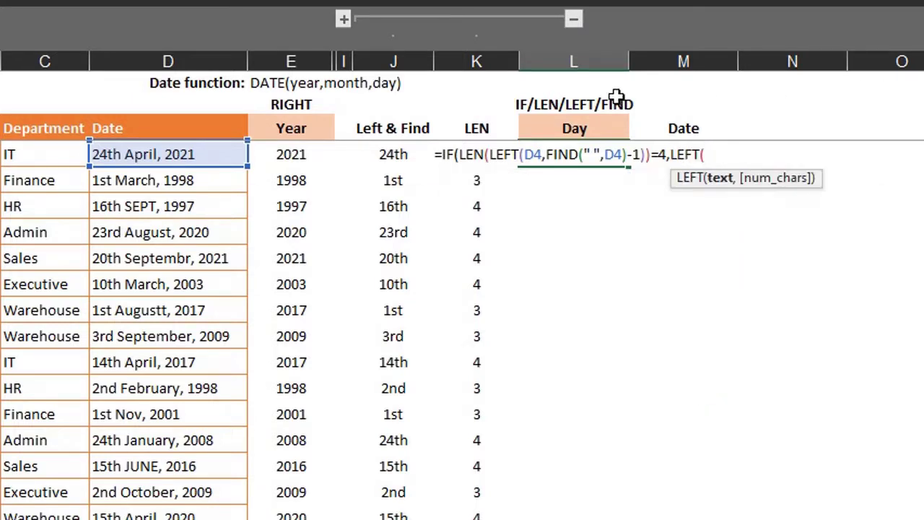
left_click(214, 154)
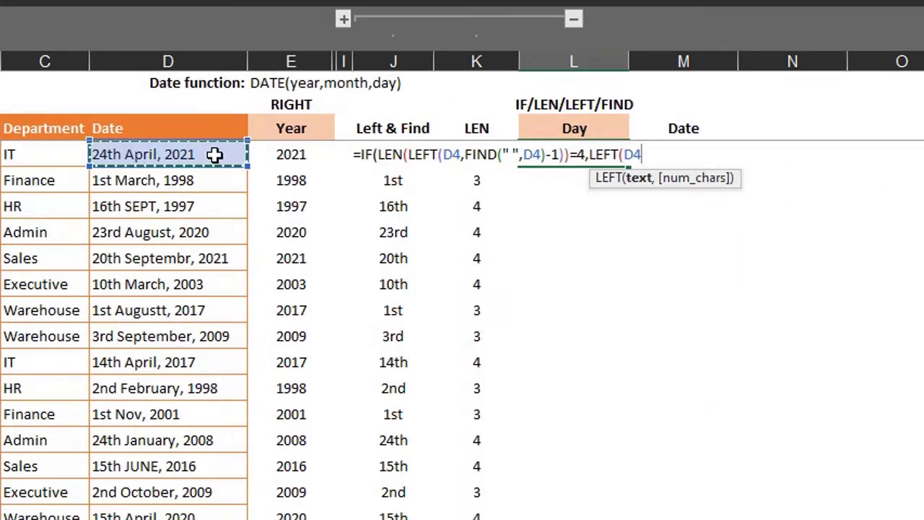
type(",2")
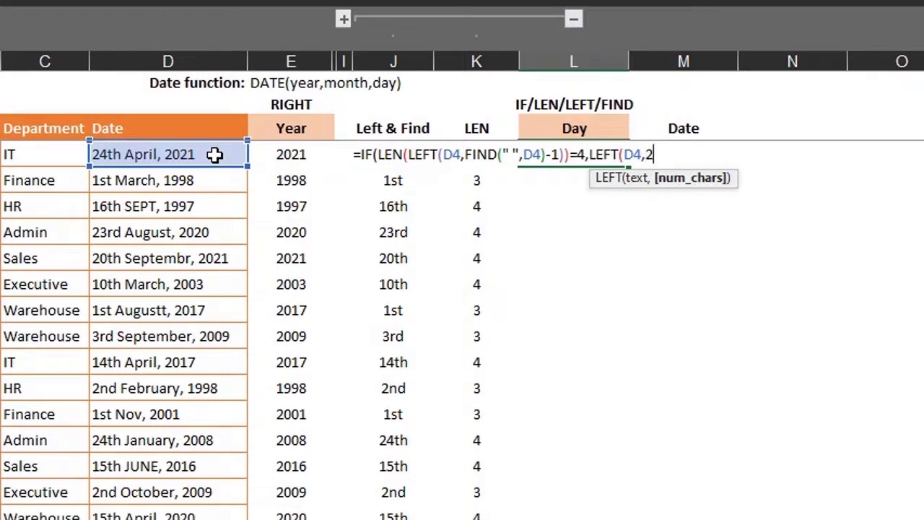
type("),")
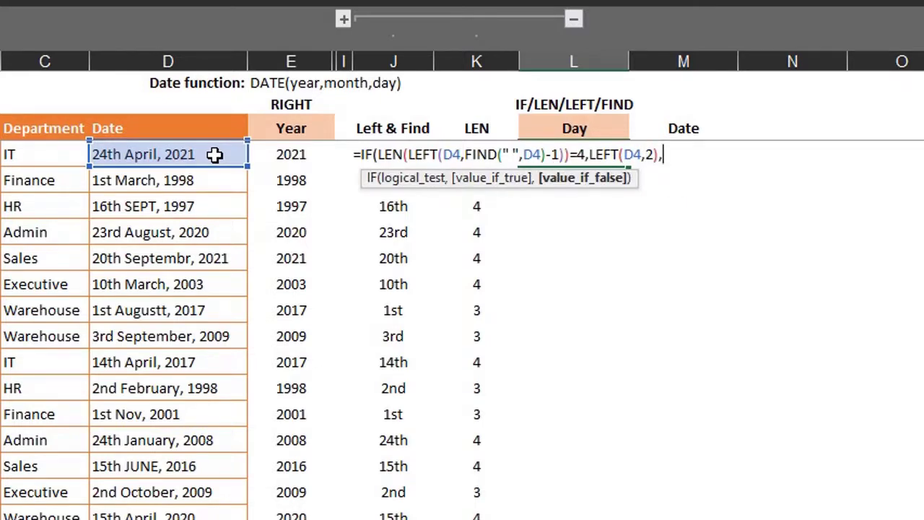
Complete the IF formula in L4 with LEFT(D4,1) as the false value and fill it down the Day column
type("lef")
key("Tab")
left_click(215, 155)
type(",")
type("1))")
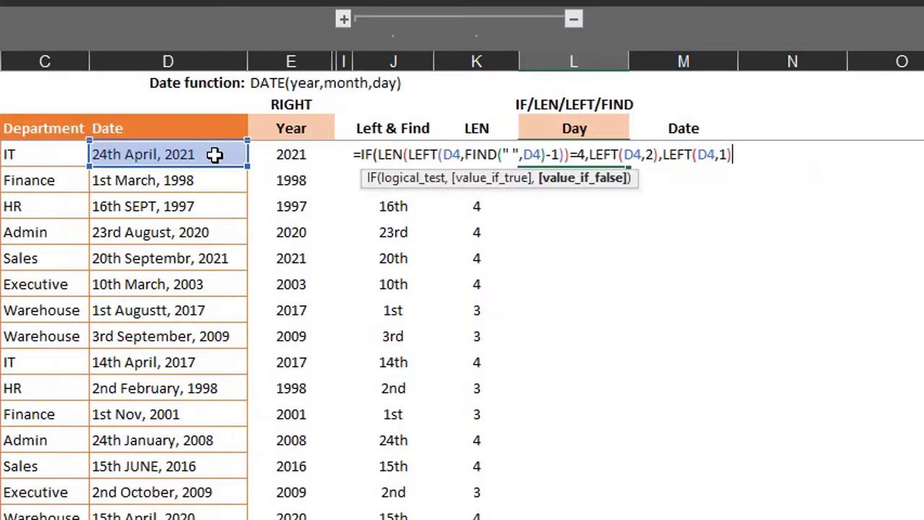
key("Return")
left_click(581, 156)
double_click(629, 167)
left_click(615, 155)
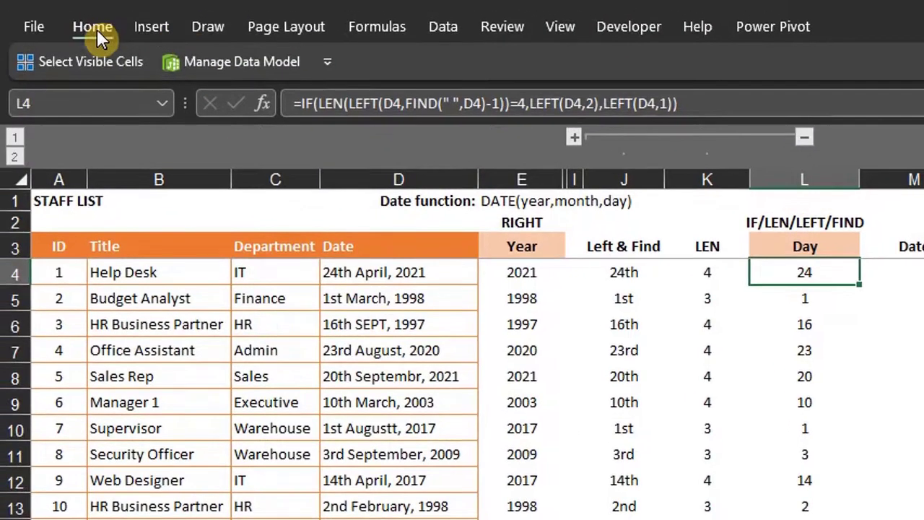
Show the Office Clipboard and collect the expression RIGHT(D4,4) from E4 in it, without the equals sign
left_click(94, 28)
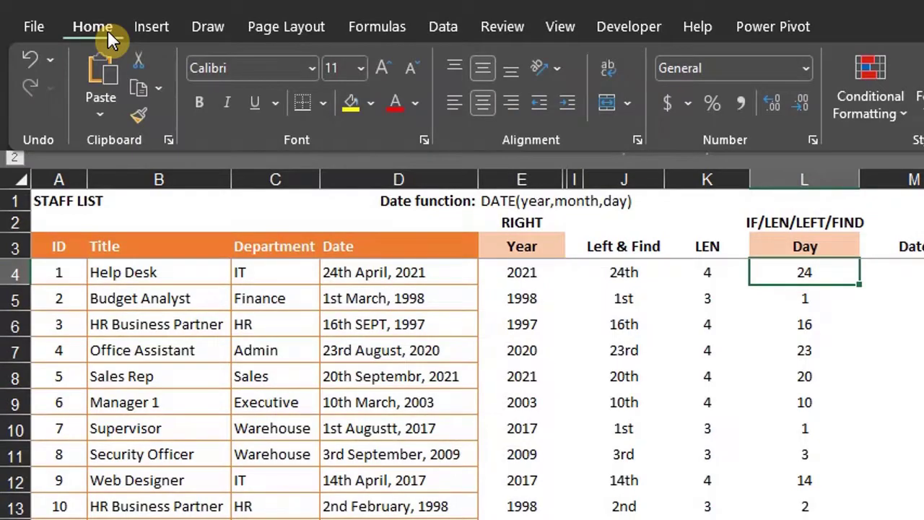
left_click(167, 141)
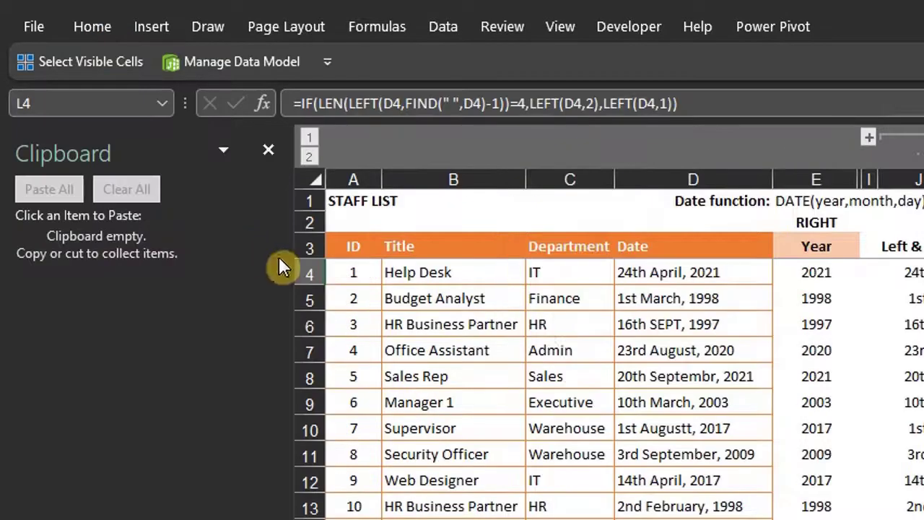
left_click(832, 271)
double_click(832, 271)
left_click_drag(849, 272, 764, 271)
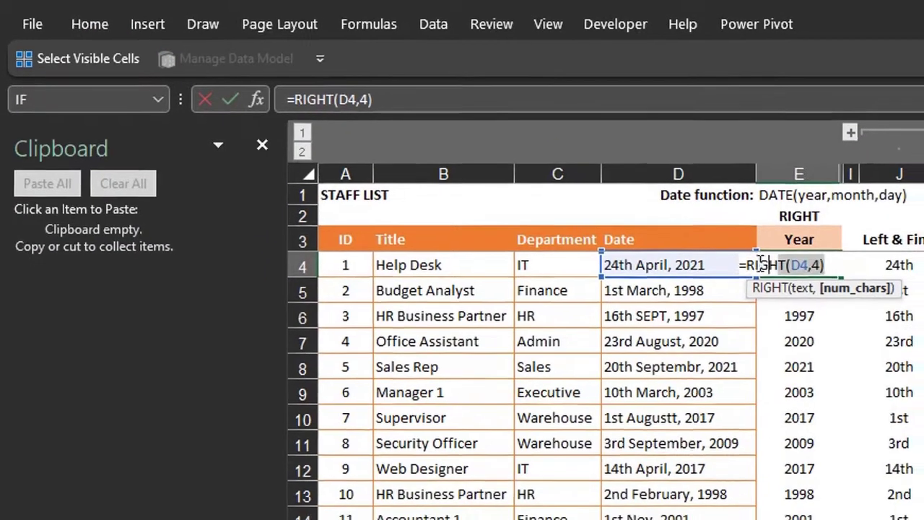
key("ctrl+c")
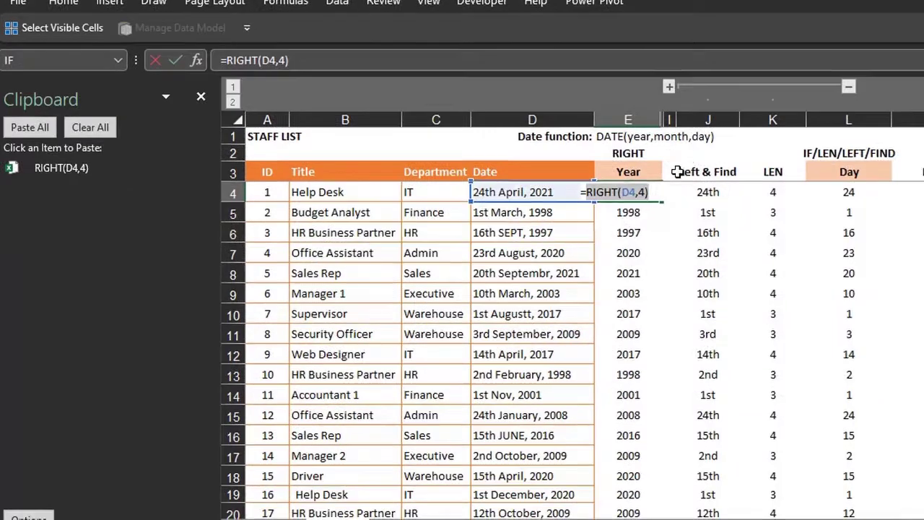
key("Escape")
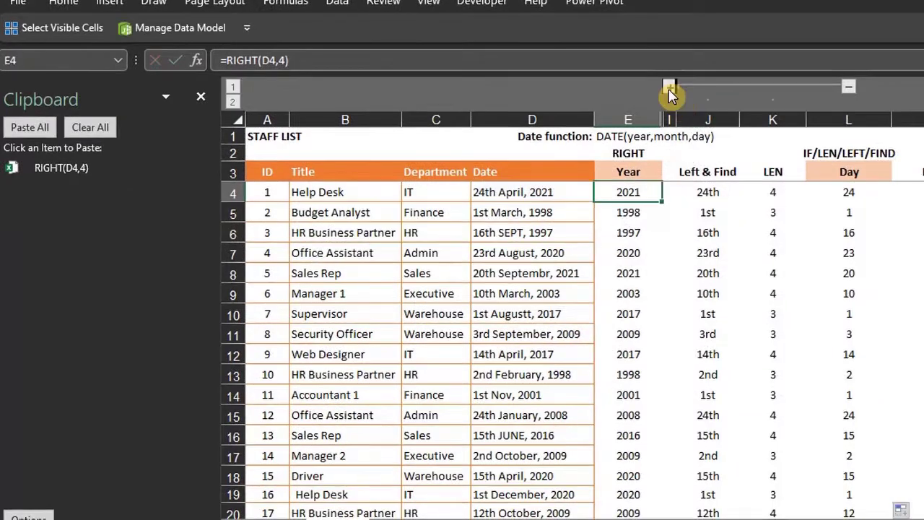
Expand the grouped month columns, collect MONTH(1&MID(D4,FIND(" ",D4)+1,3)) from H4 in the Office Clipboard without the equals sign, and collapse the group again
left_click(668, 86)
left_click(775, 192)
double_click(776, 192)
left_click_drag(696, 192, 917, 193)
key("ctrl+c")
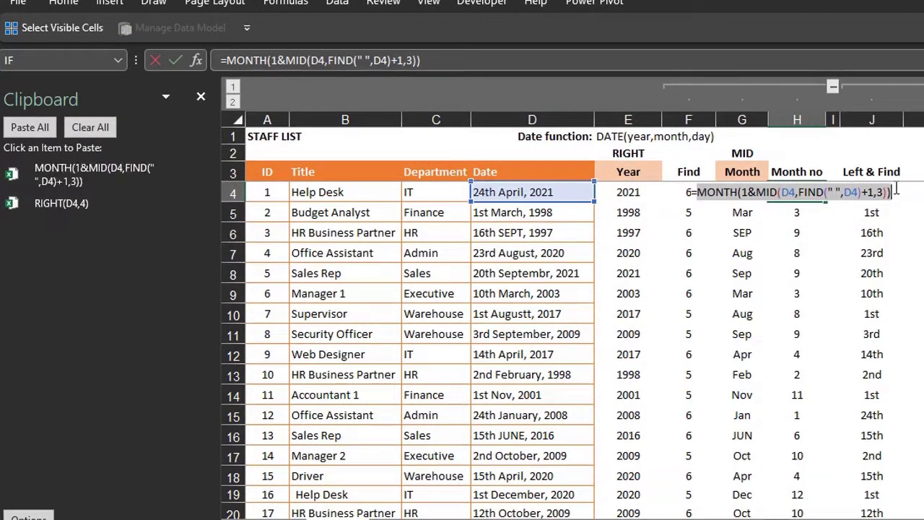
key("Escape")
left_click(832, 86)
Collect the IF expression from L4 in the Office Clipboard without its equals sign and collapse the grouped columns J and K
double_click(854, 193)
left_click_drag(681, 192, 920, 192)
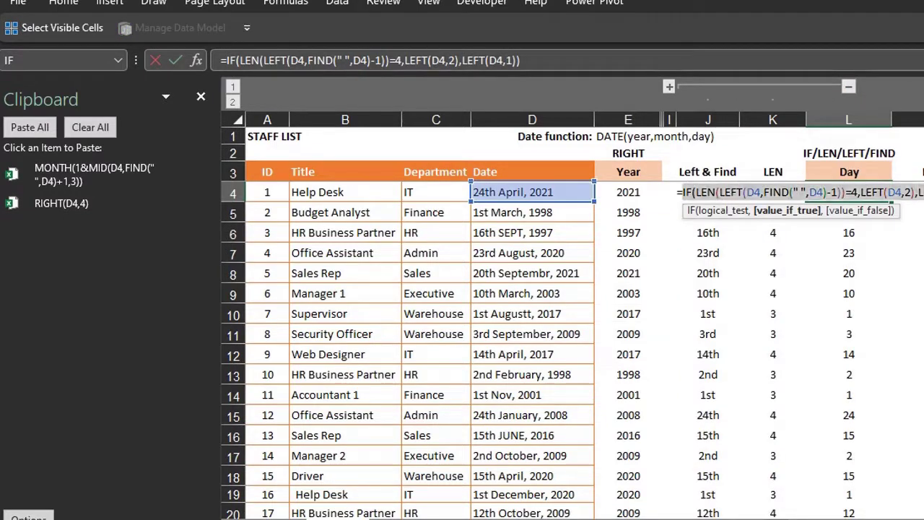
key("ctrl+c")
key("Escape")
left_click(848, 86)
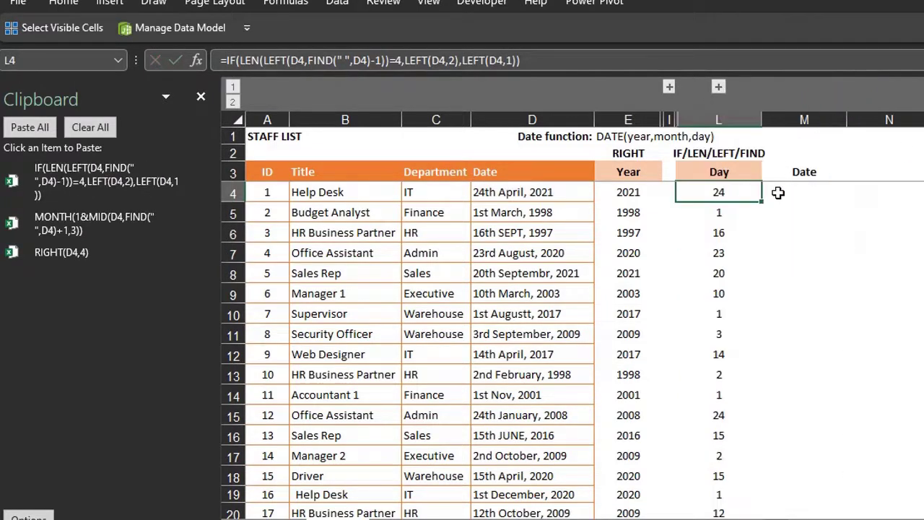
Hide columns E through L so that the Date column M sits beside the original text dates
left_click_drag(635, 120, 754, 106)
right_click(730, 97)
left_click(765, 347)
Start a DATE formula in M4 with the collected RIGHT(D4,4) as the year argument, followed by a comma and a line break
type("=dat")
key("Tab")
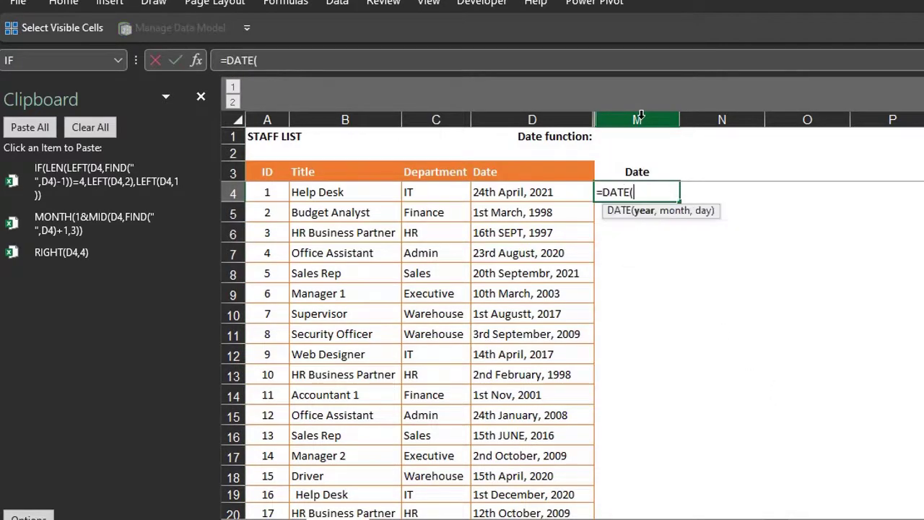
left_click(119, 263)
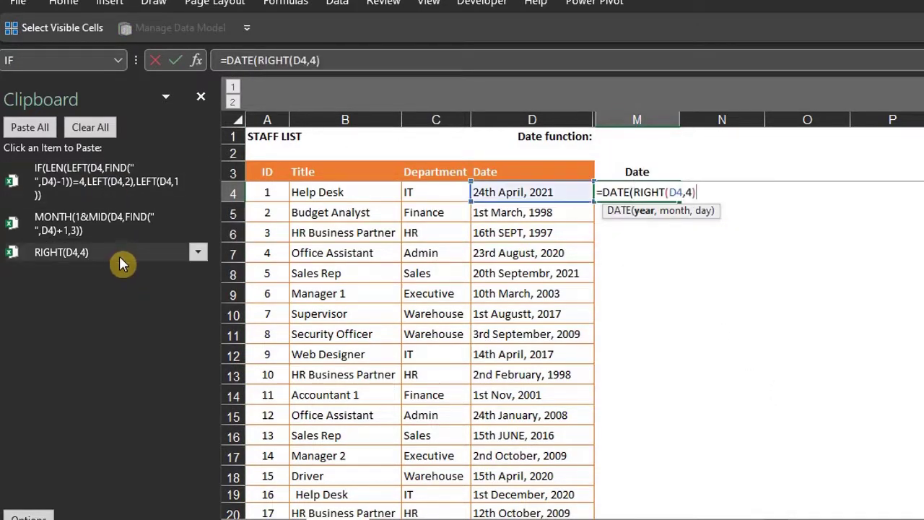
type(",")
key("alt+Tab")
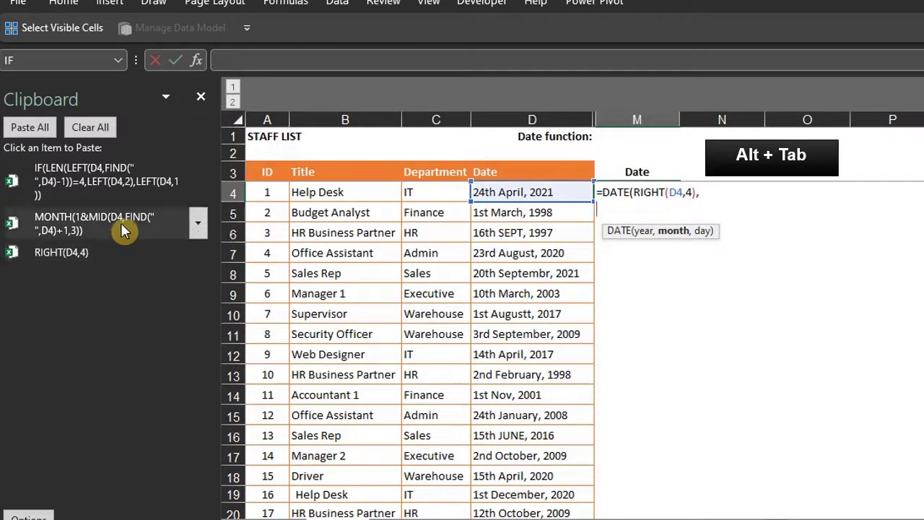
Complete the DATE formula with the collected MONTH expression as month and the collected IF expression as day, each on its own line
left_click(126, 225)
type(",FIND(\" \",D4)+1,3)),")
key("alt+Return")
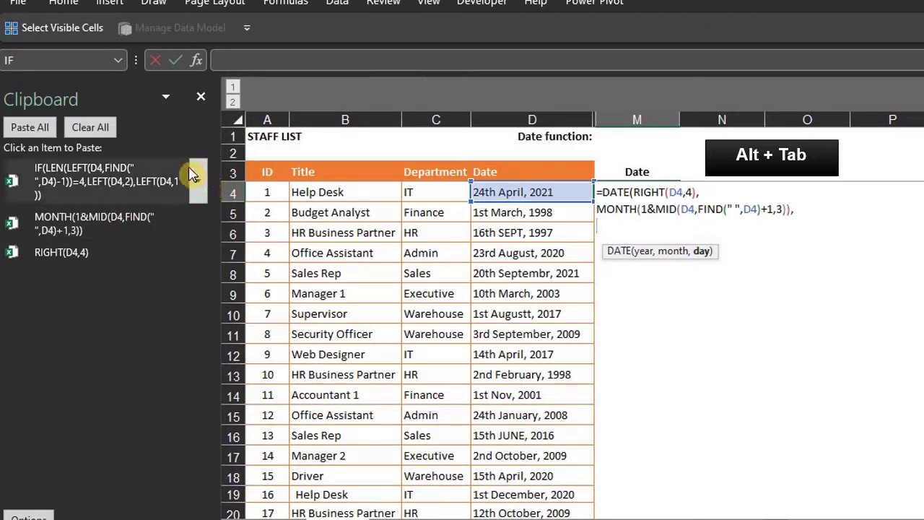
left_click(164, 181)
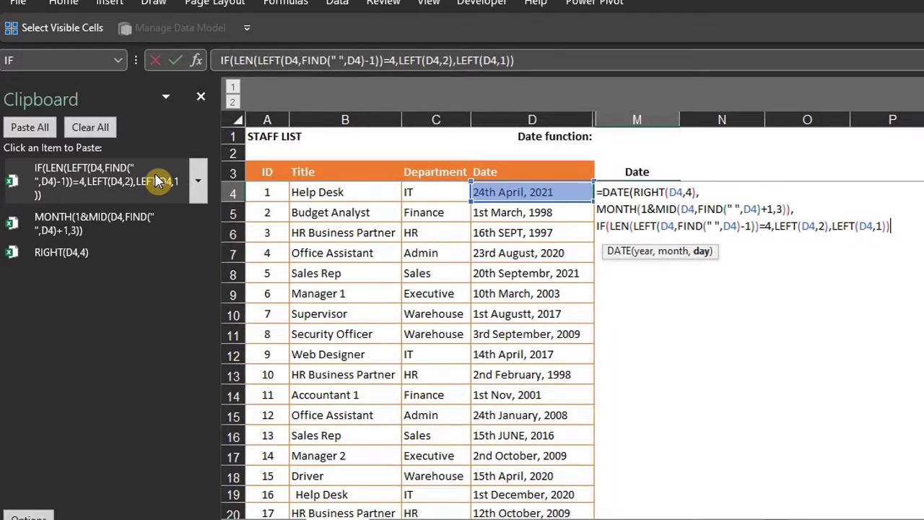
type(")")
key("Return")
Fill the DATE formula from M4 down the Date column and format the results as day-month-year dates like 24-Apr-21
left_click(635, 192)
double_click(679, 201)
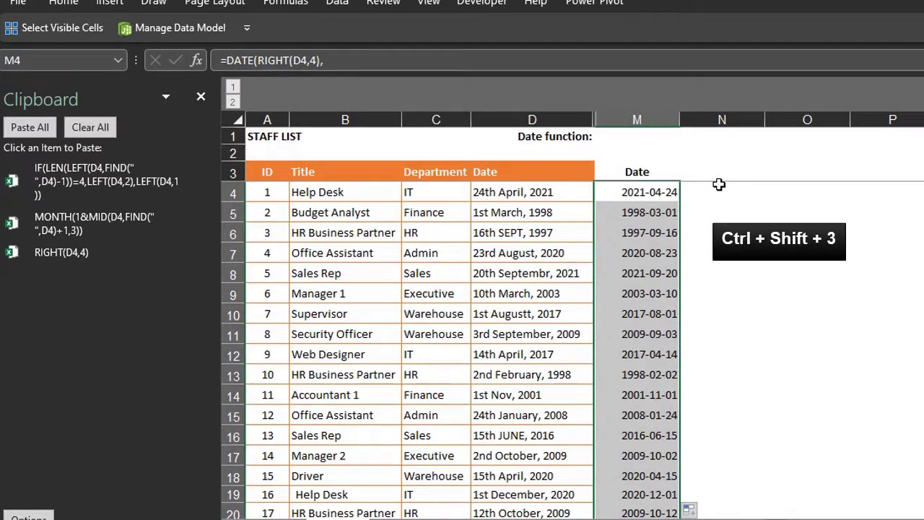
key("ctrl+shift+3")
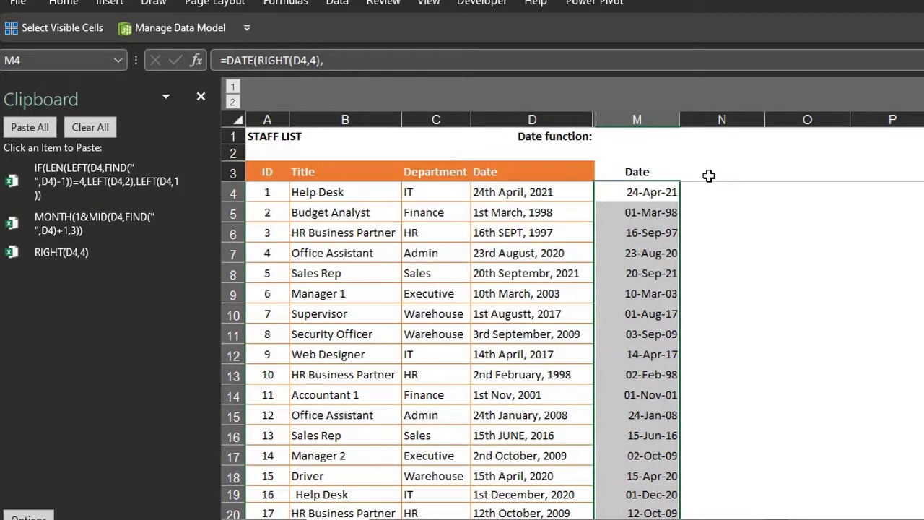
left_click(705, 193)
key("ctrl+shift+Down")
left_click(706, 196)
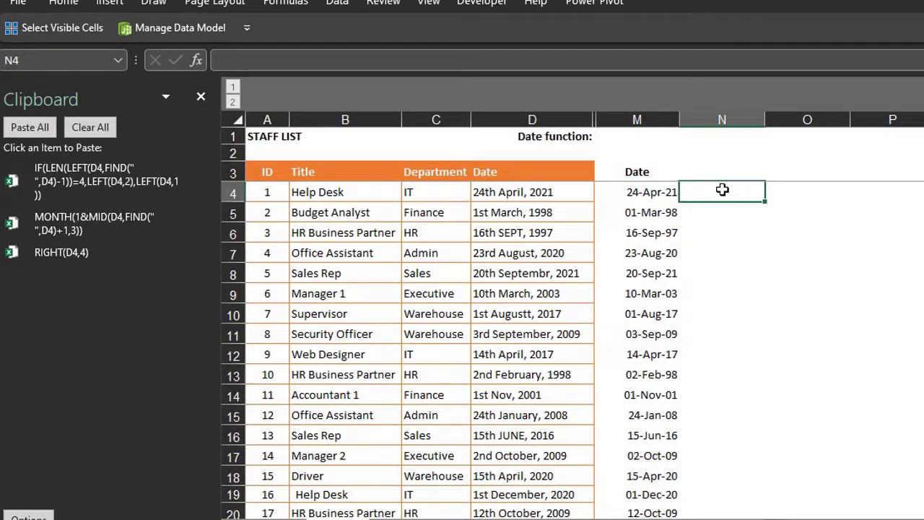